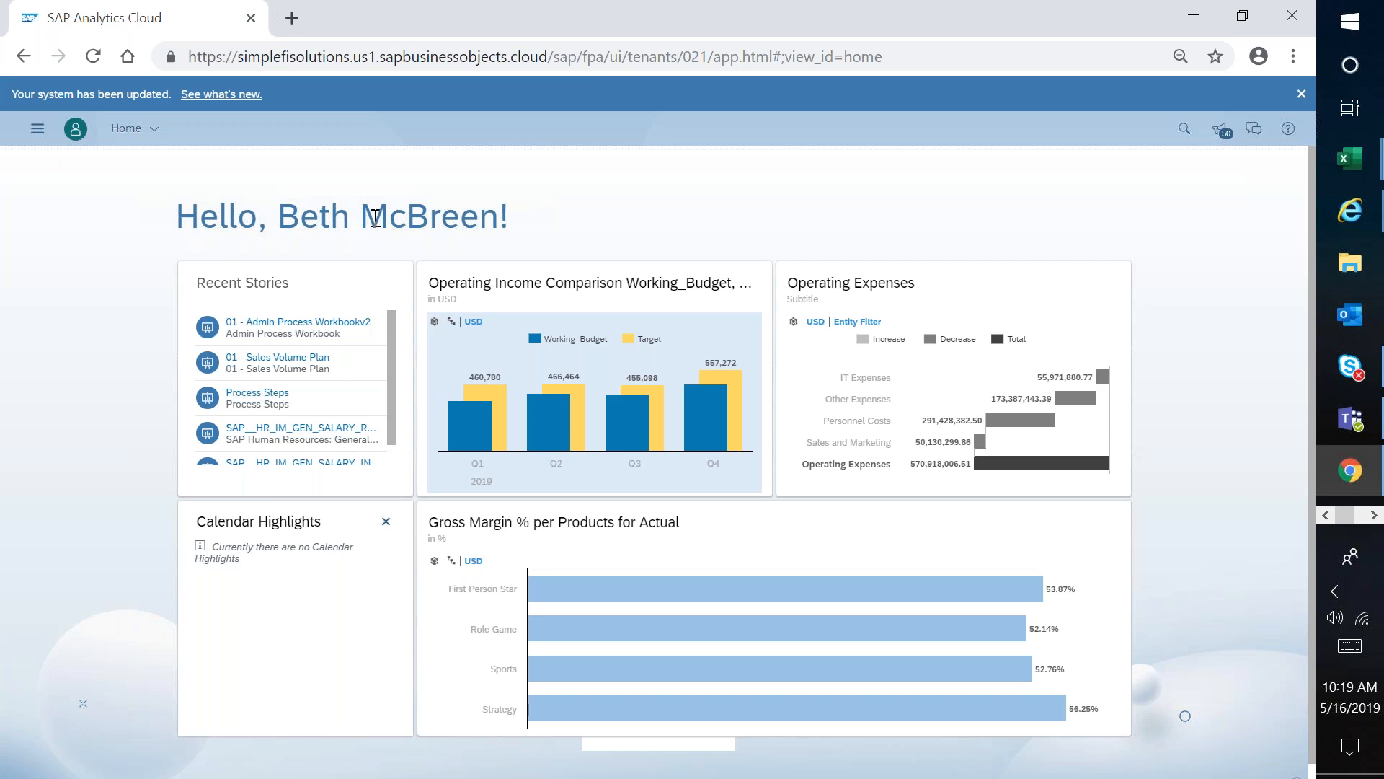
Step: Look through the home screen and main navigation options and open the file browser to view My Files
left_click(154, 127)
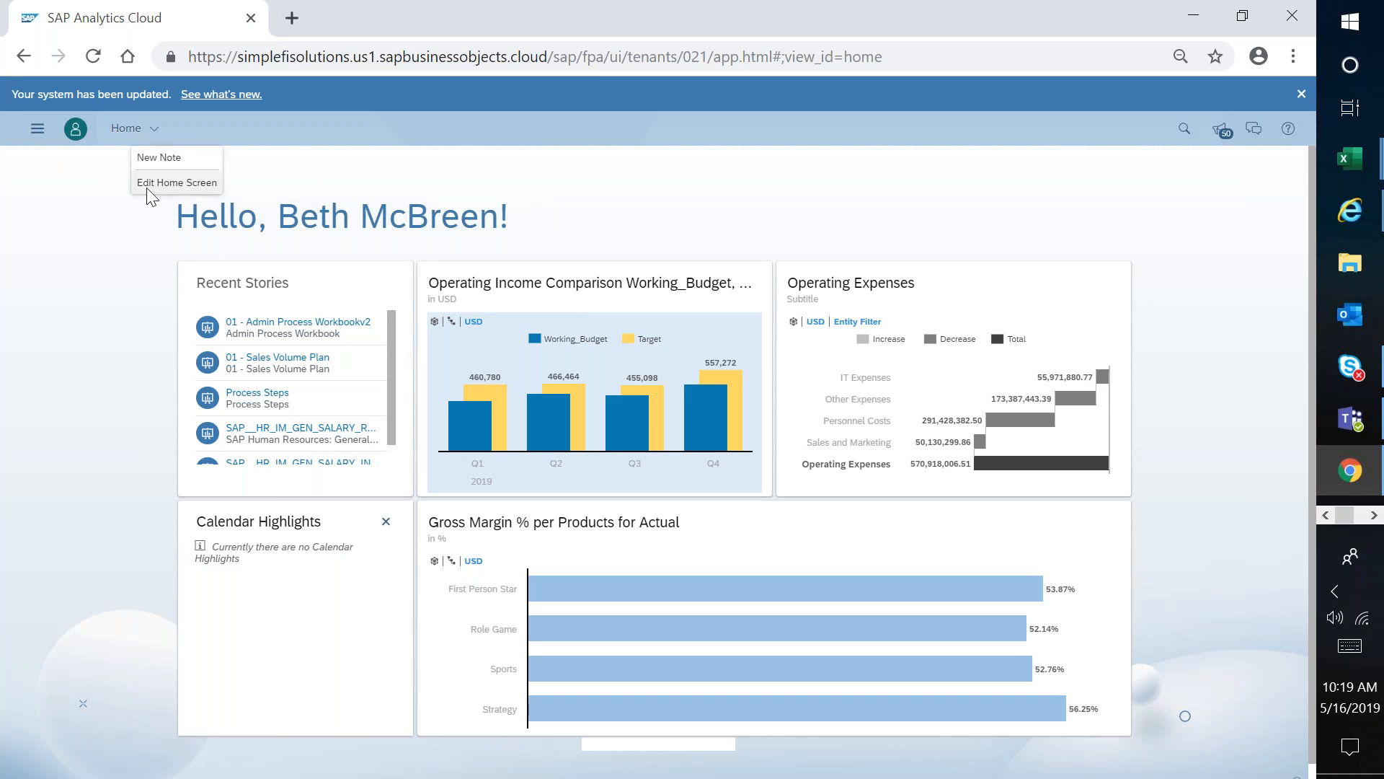
left_click(38, 130)
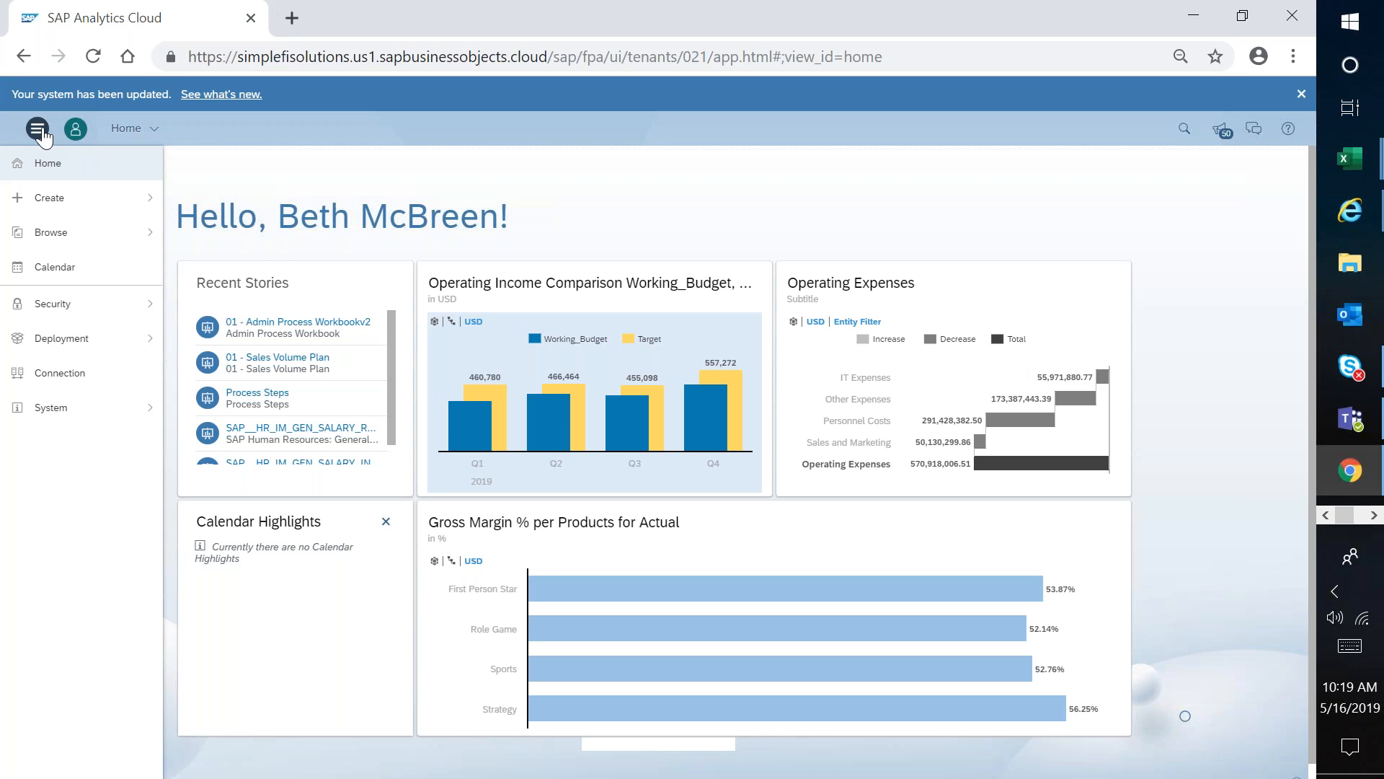
mouse_move(112, 205)
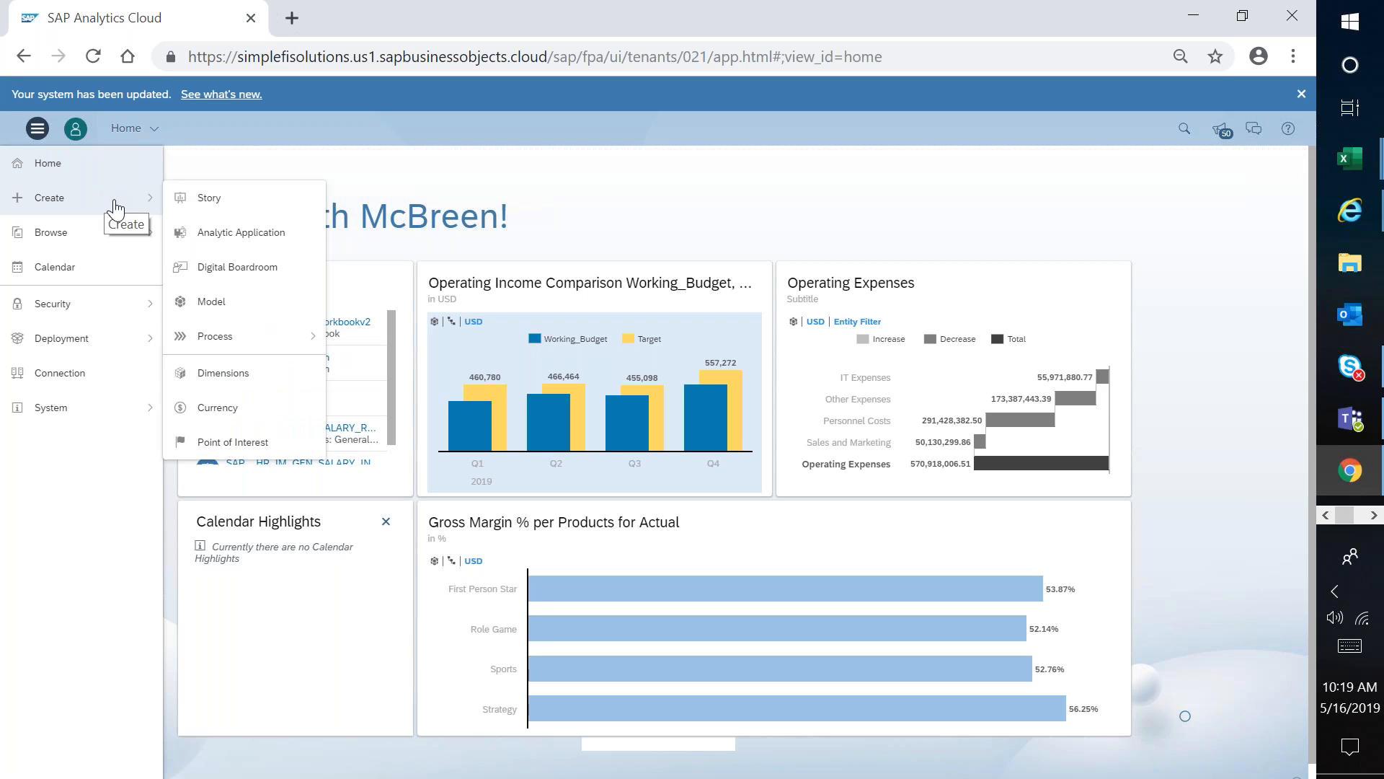
mouse_move(98, 239)
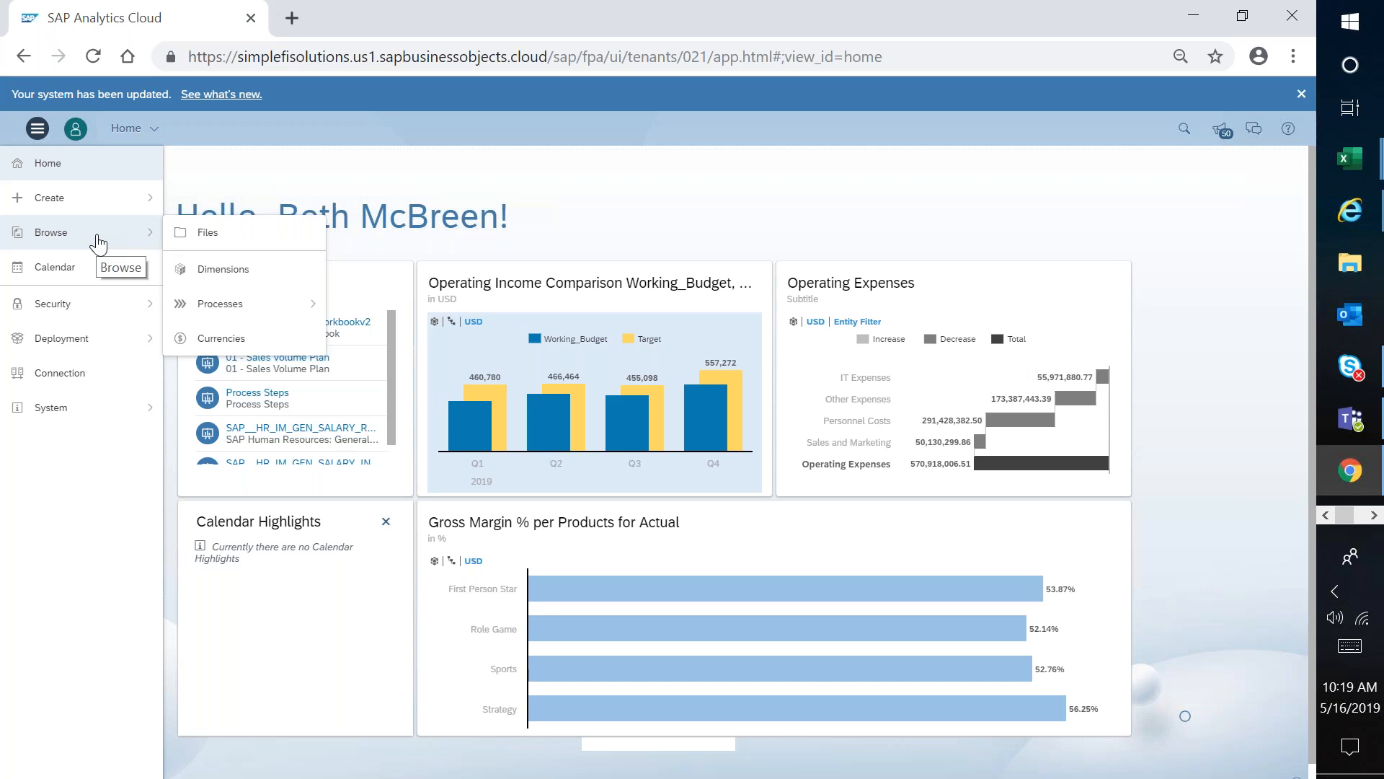
left_click(238, 250)
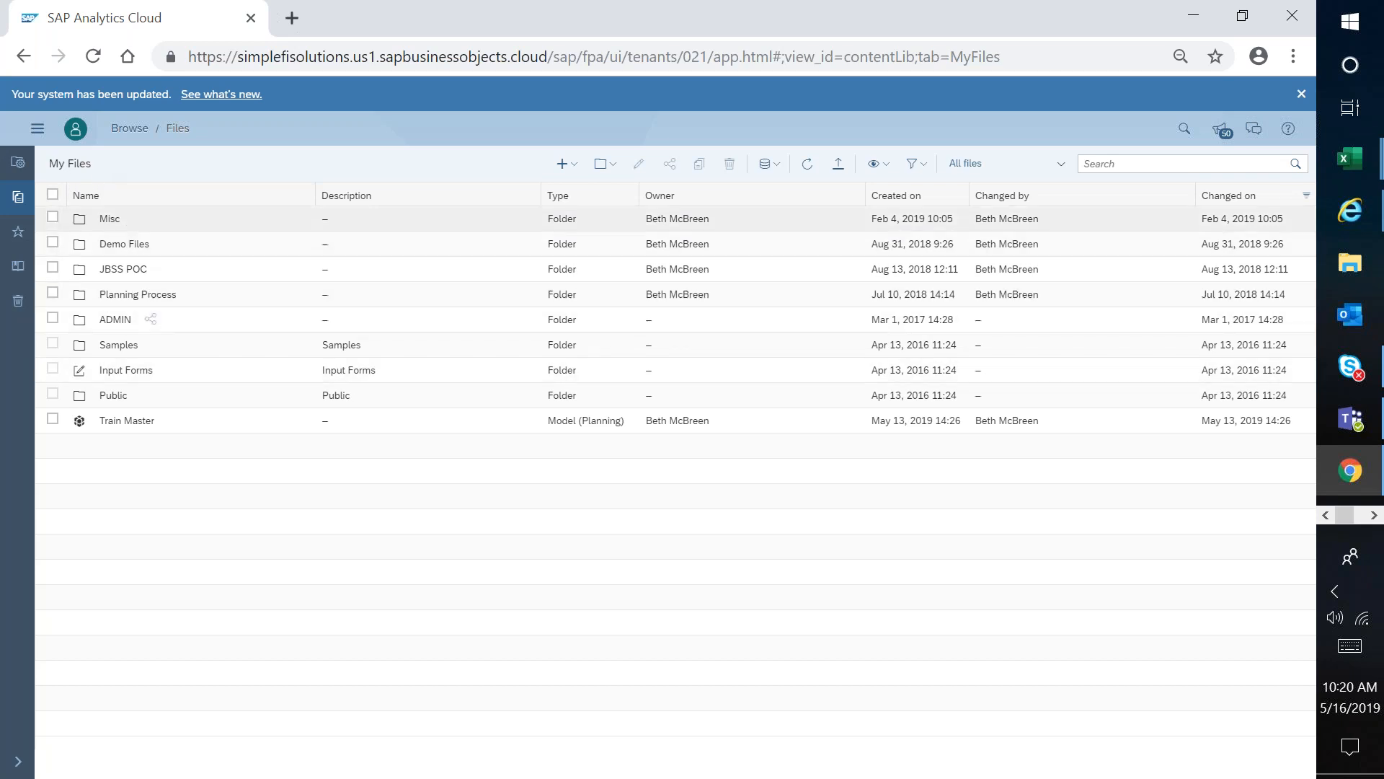
Step: View the Business Content packages in the Content Network and return to the home screen
left_click(17, 274)
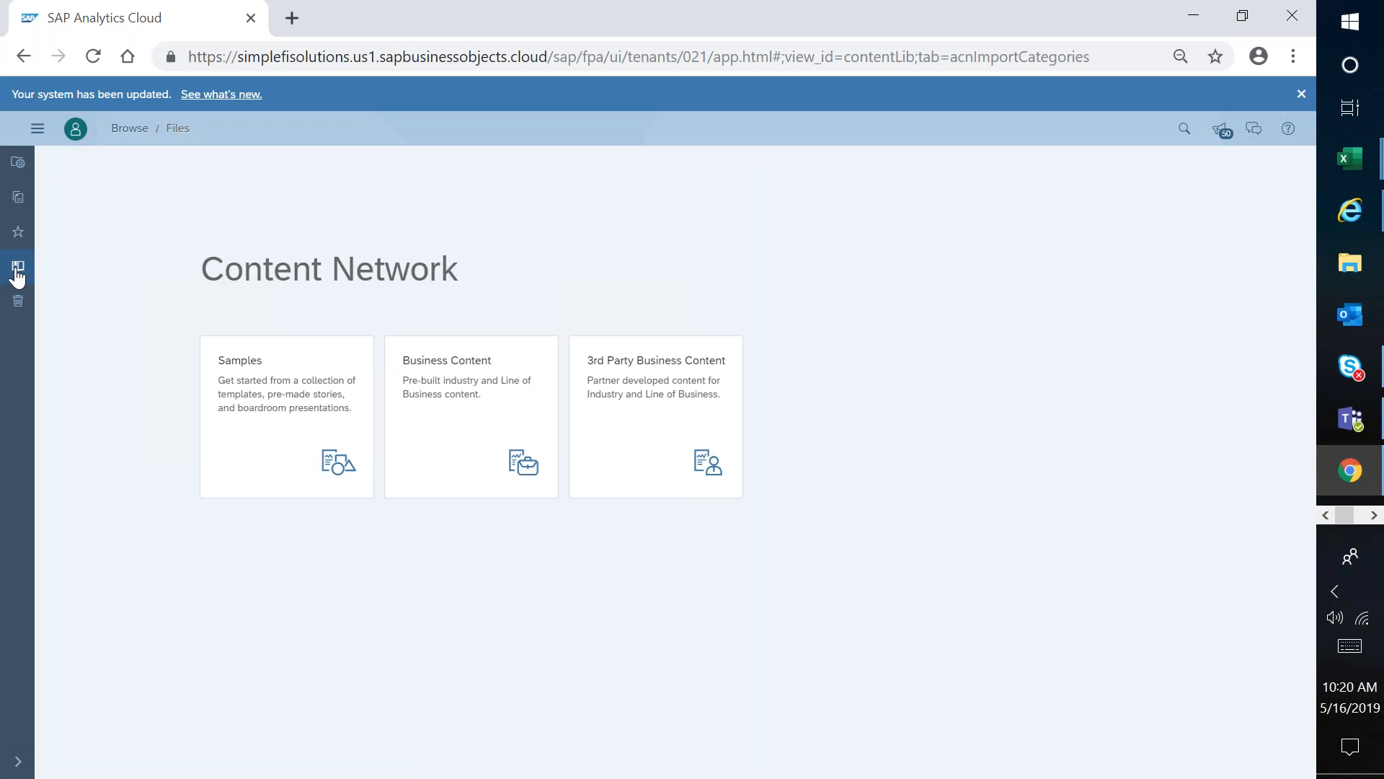
left_click(422, 386)
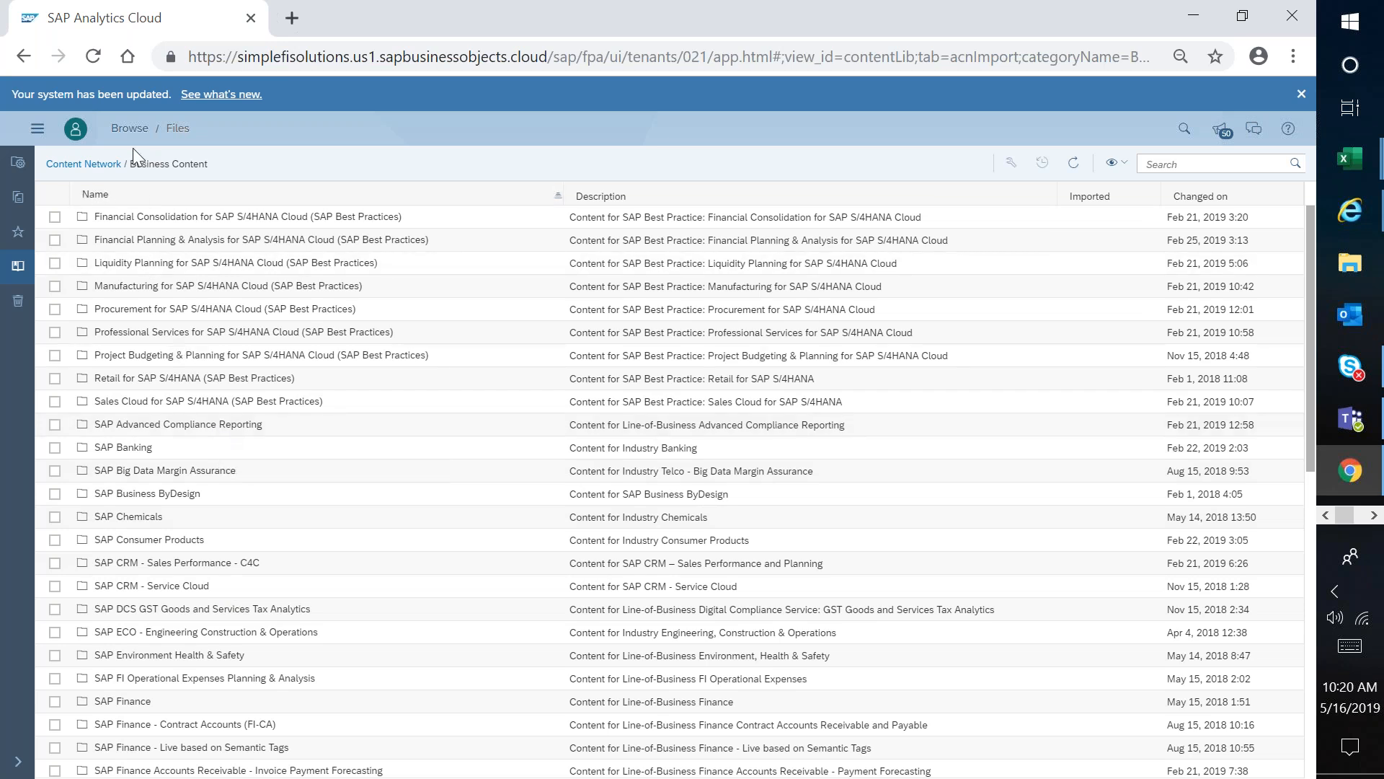
left_click(34, 130)
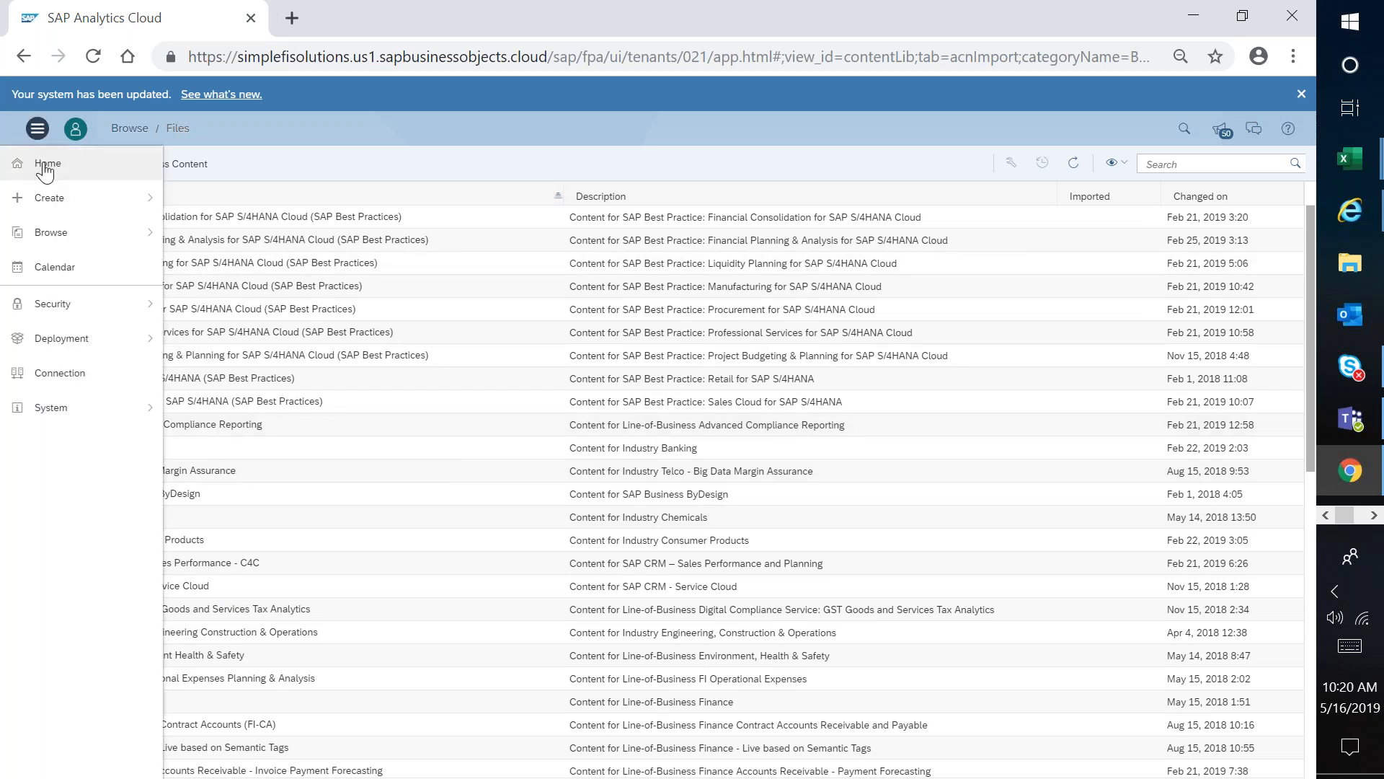
left_click(45, 166)
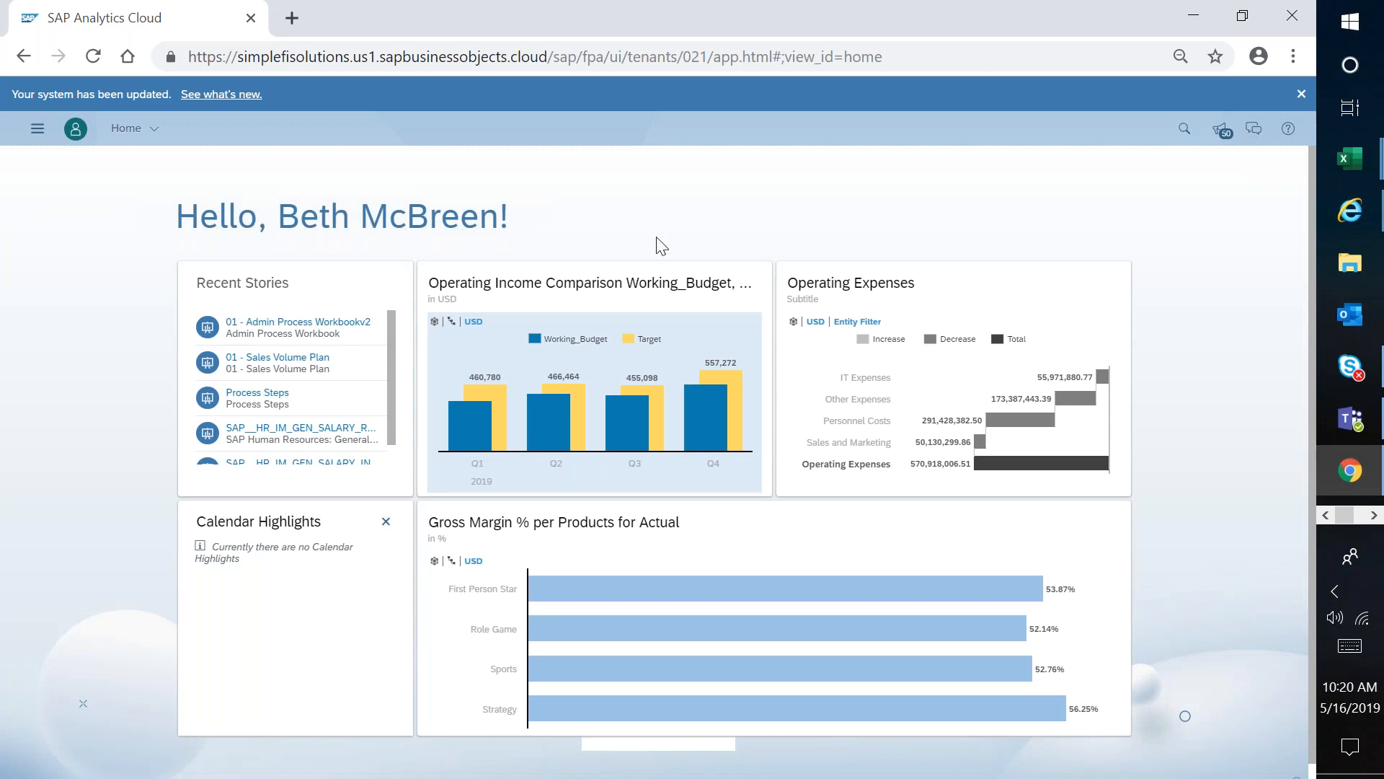
Step: Go to the Process Steps story from the Operating Income Comparison tile and open its Target Setting budget step
mouse_move(742, 282)
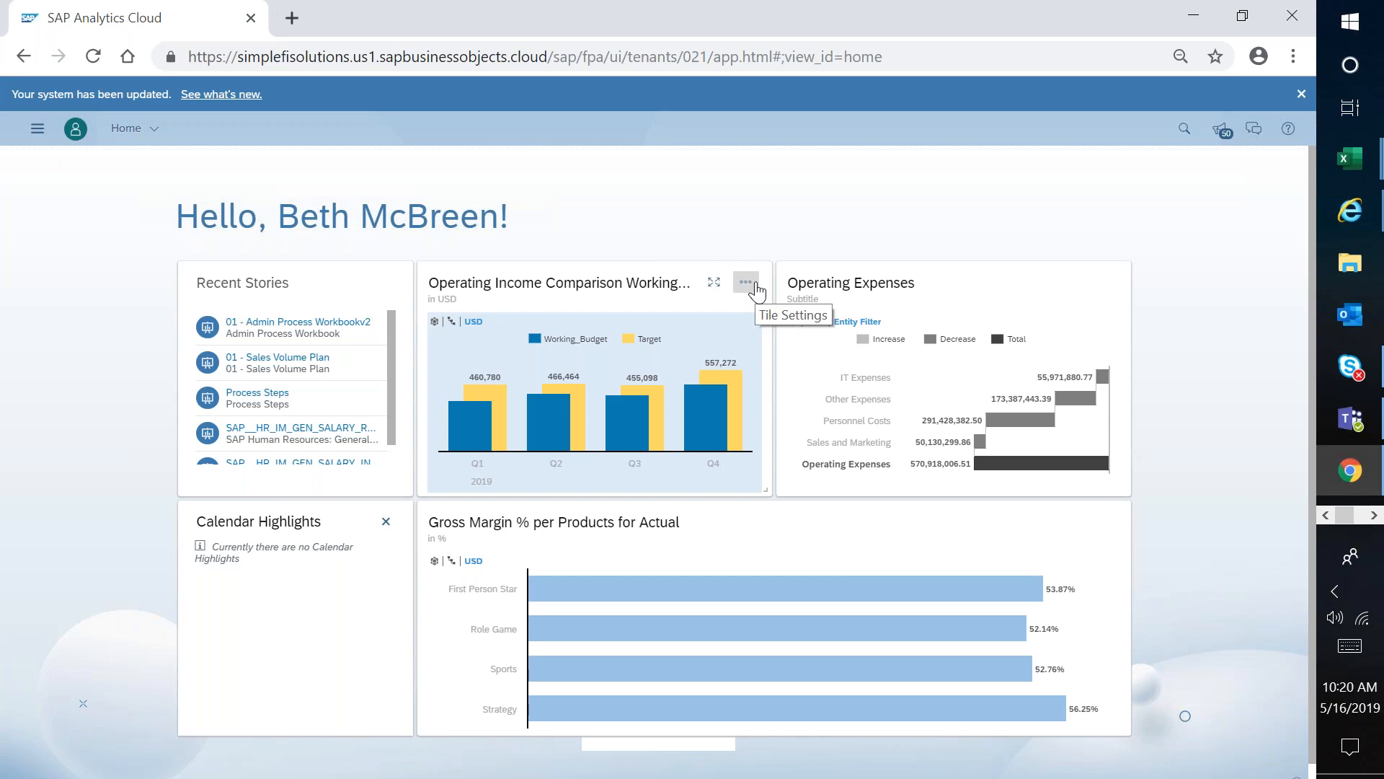
mouse_move(648, 431)
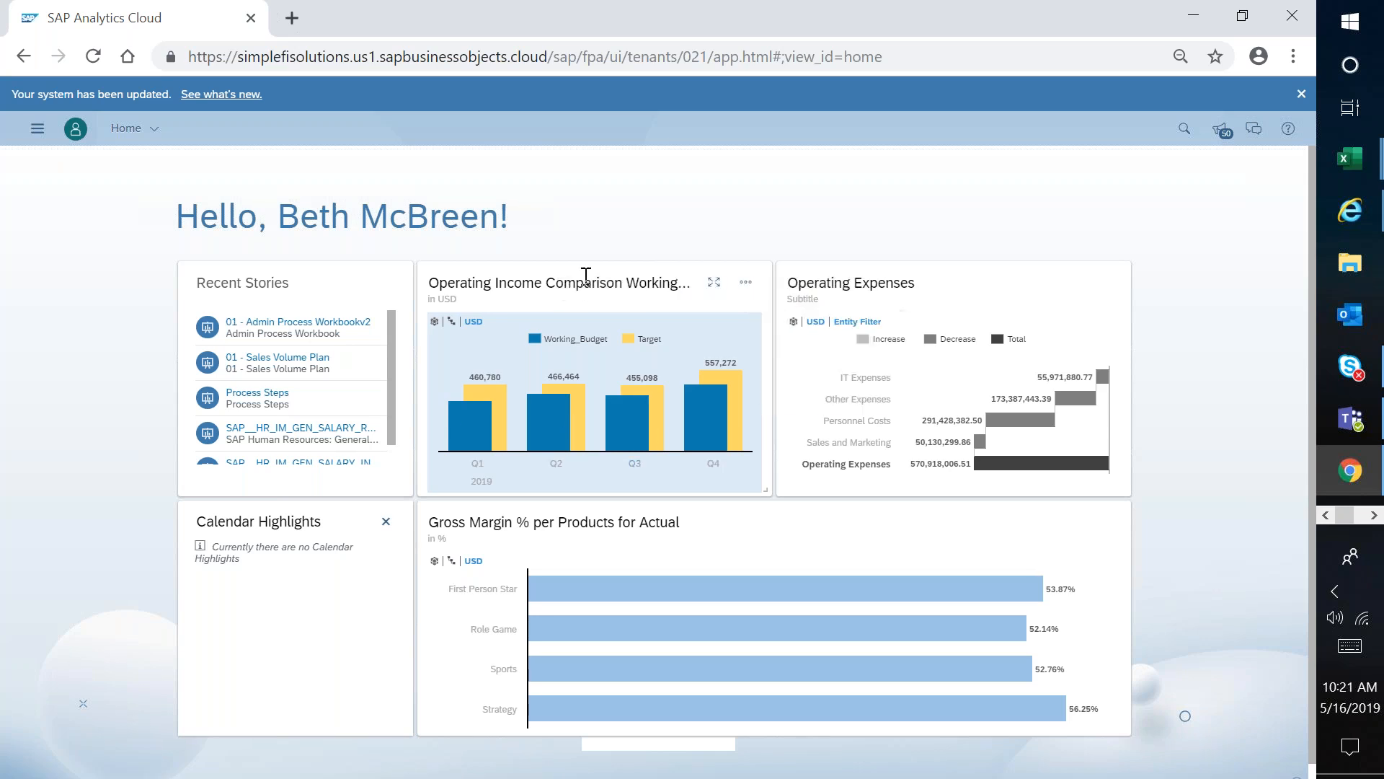
left_click(755, 291)
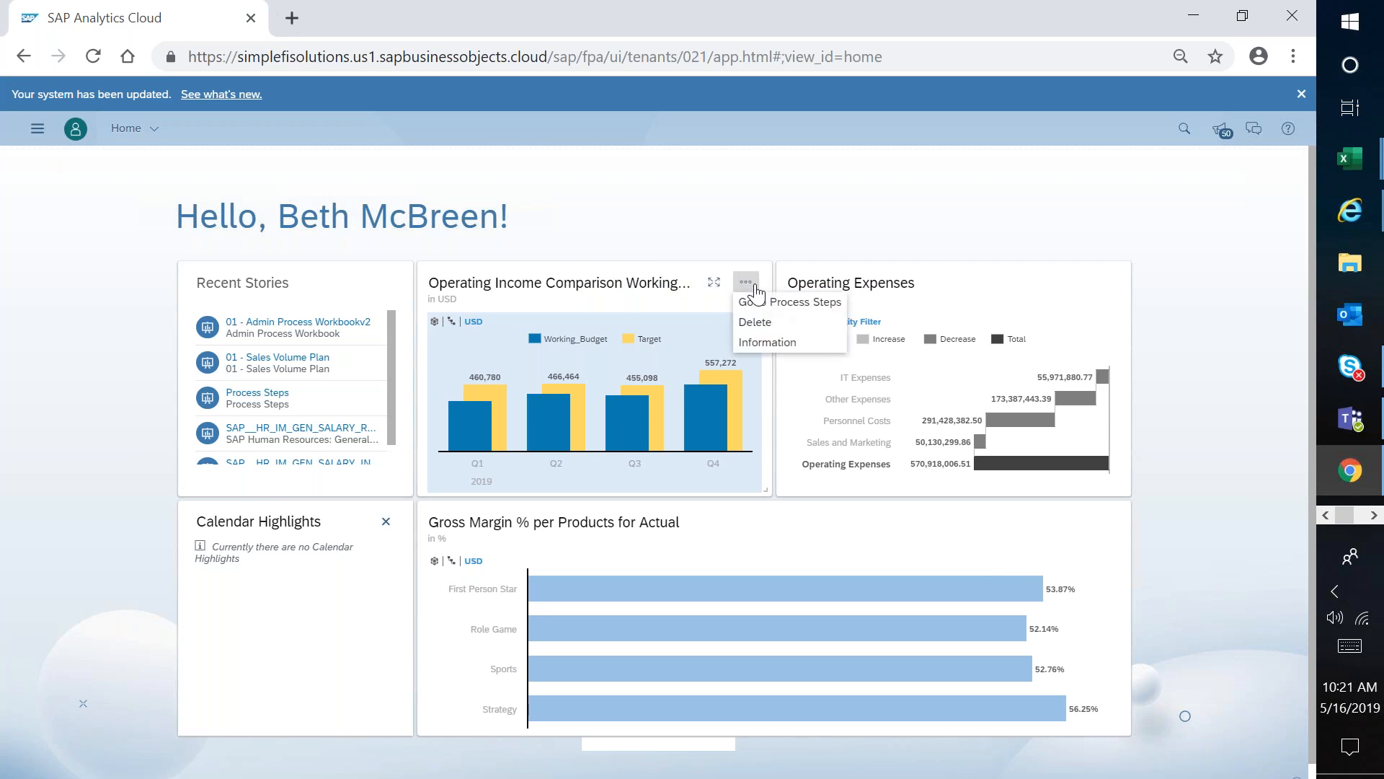
left_click(800, 307)
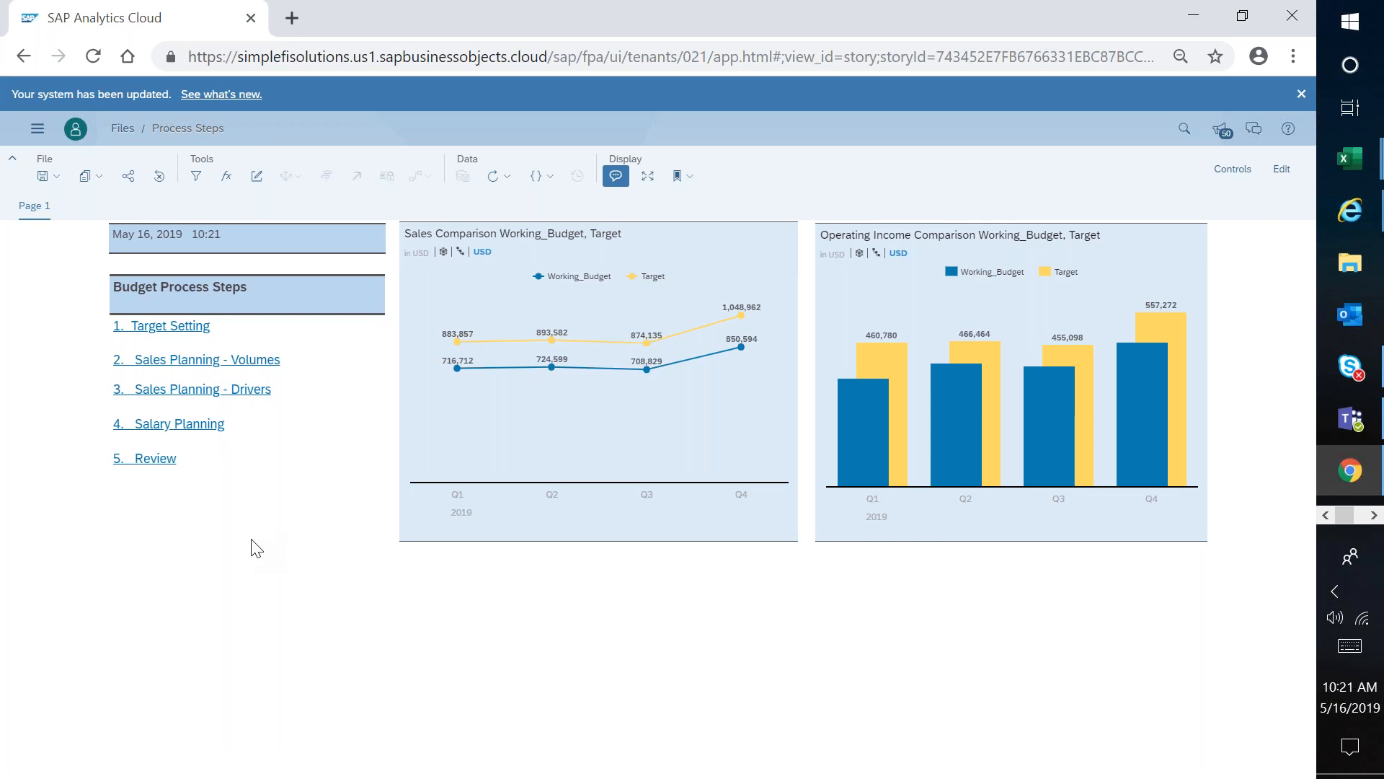
mouse_move(874, 430)
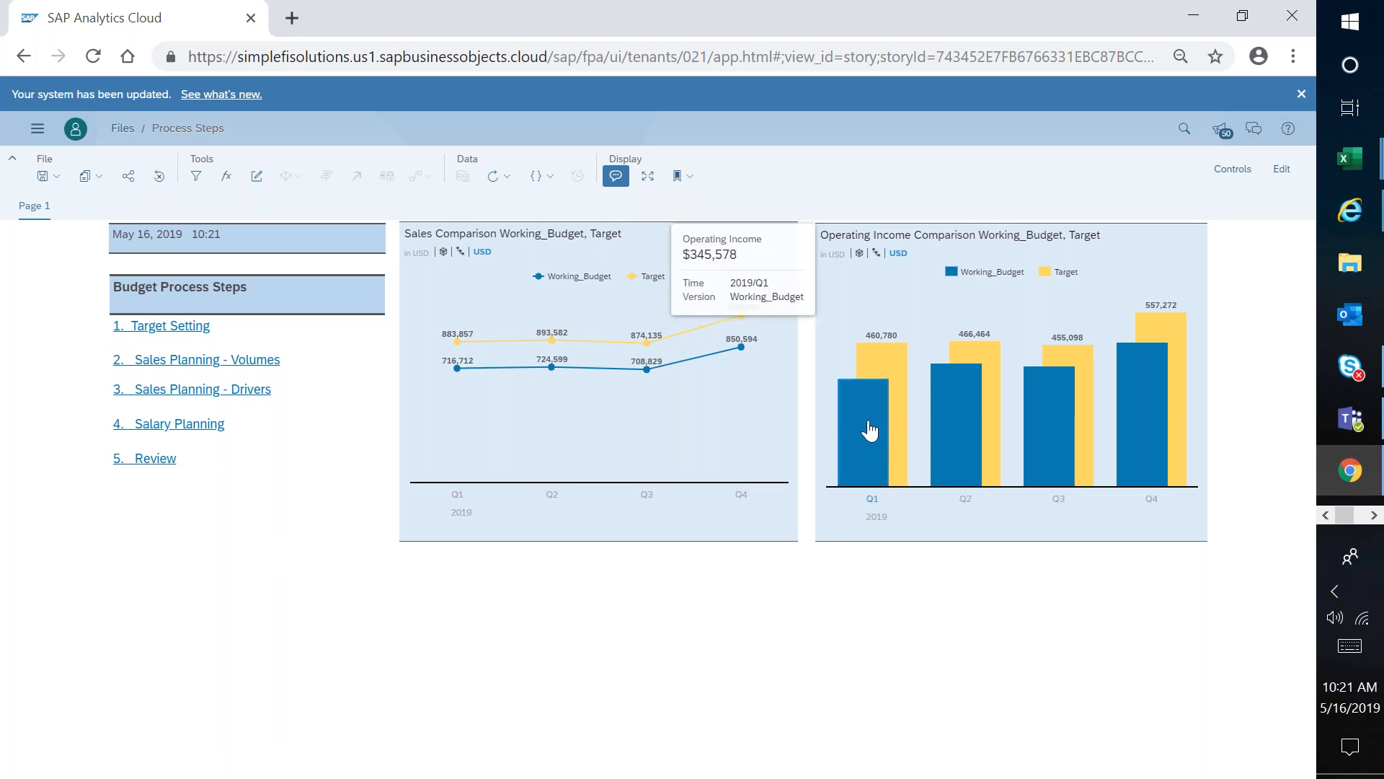
left_click(871, 484)
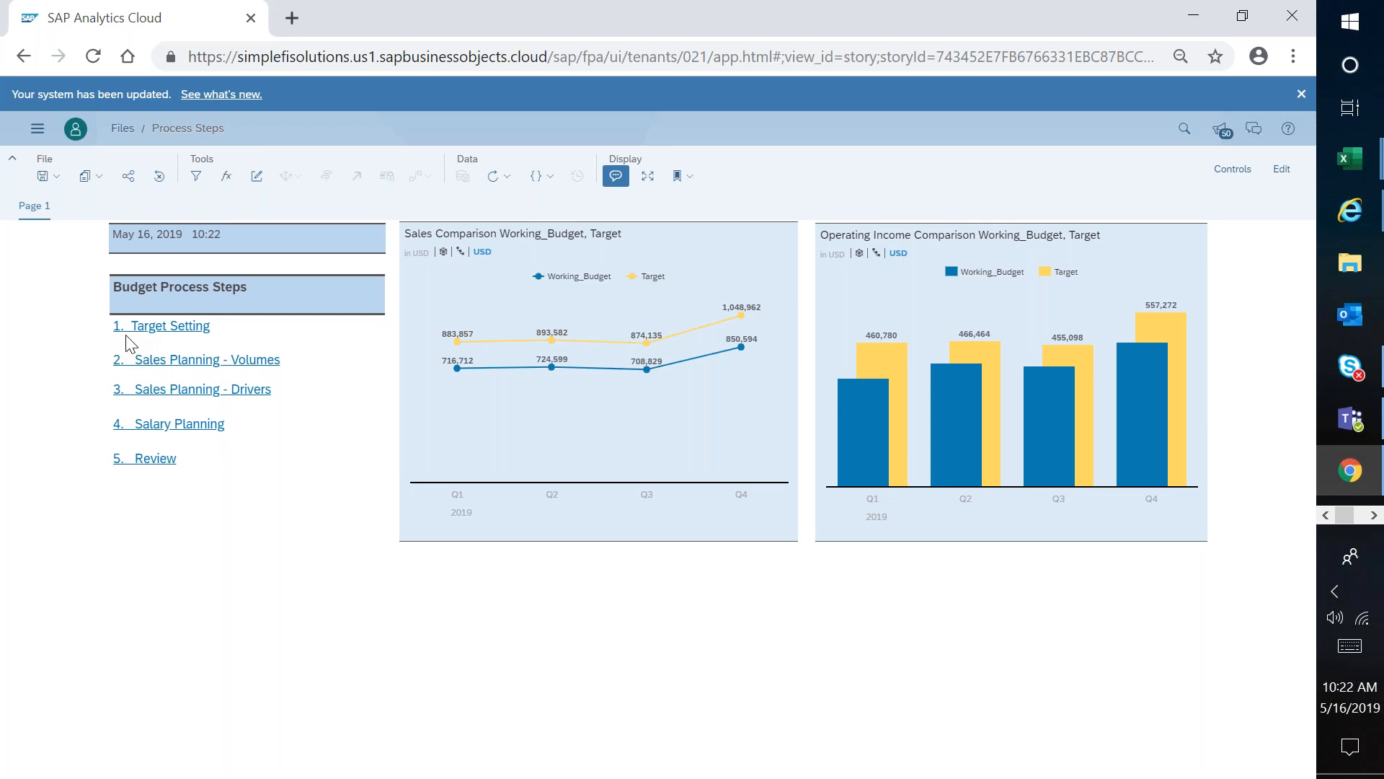
left_click(191, 331)
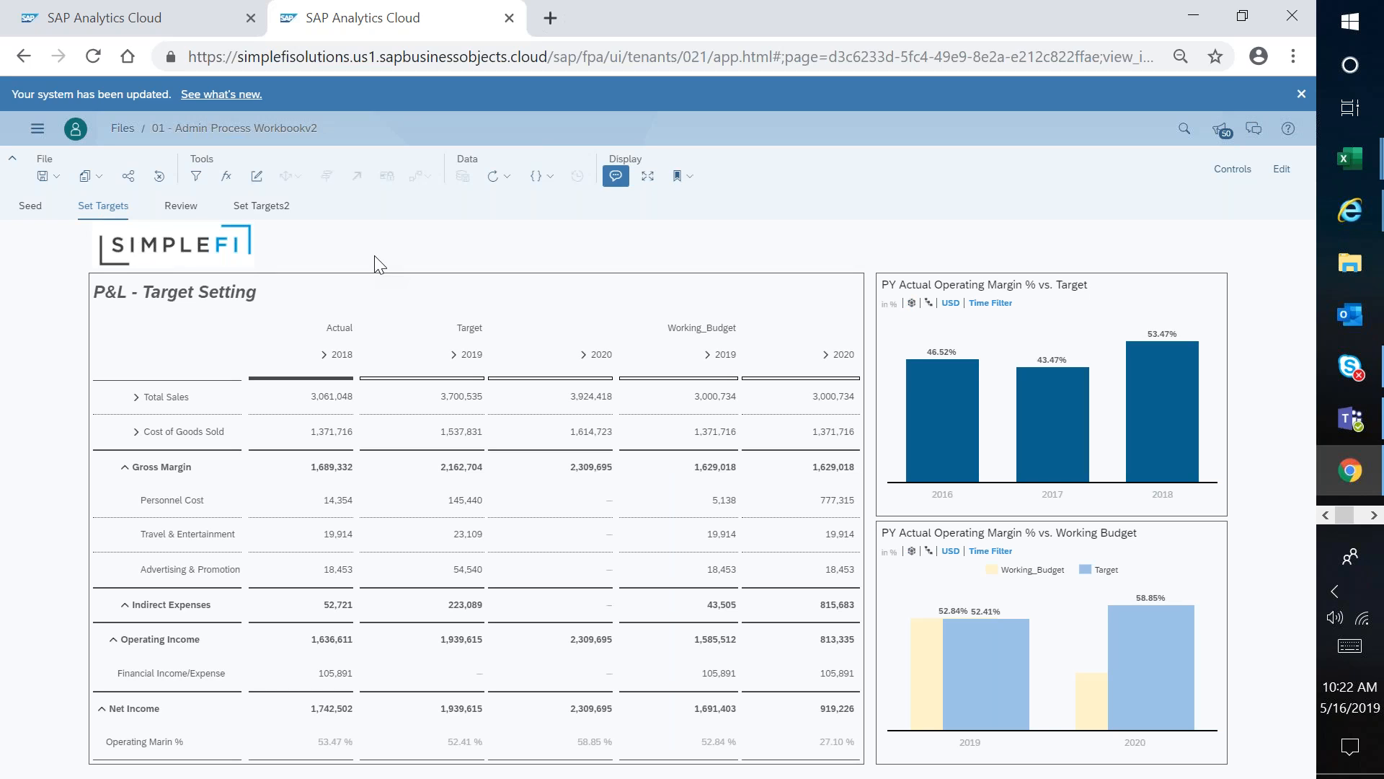
Step: Copy all data of the Working_Budget version in the P&L target setting table to a private version named WBudv2 with category Budget
left_click(383, 305)
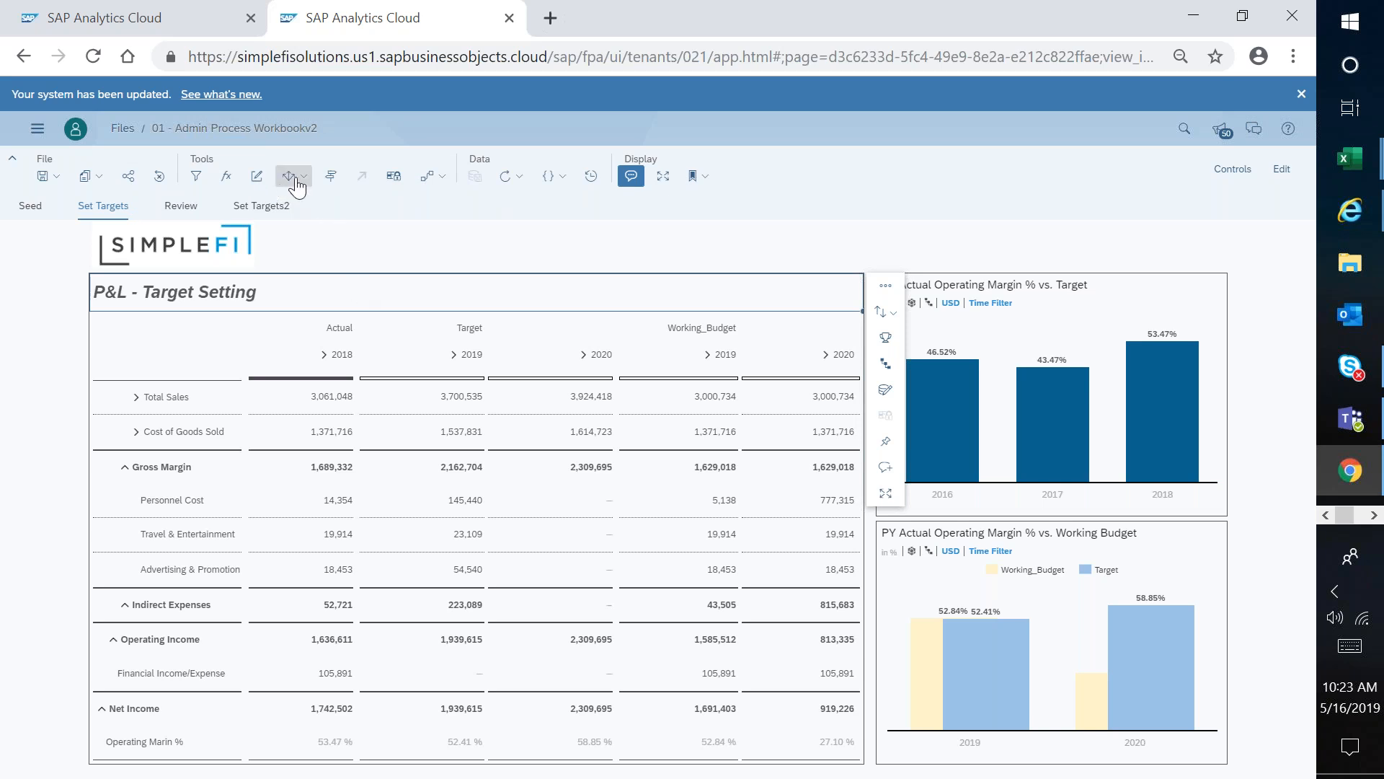
left_click(331, 177)
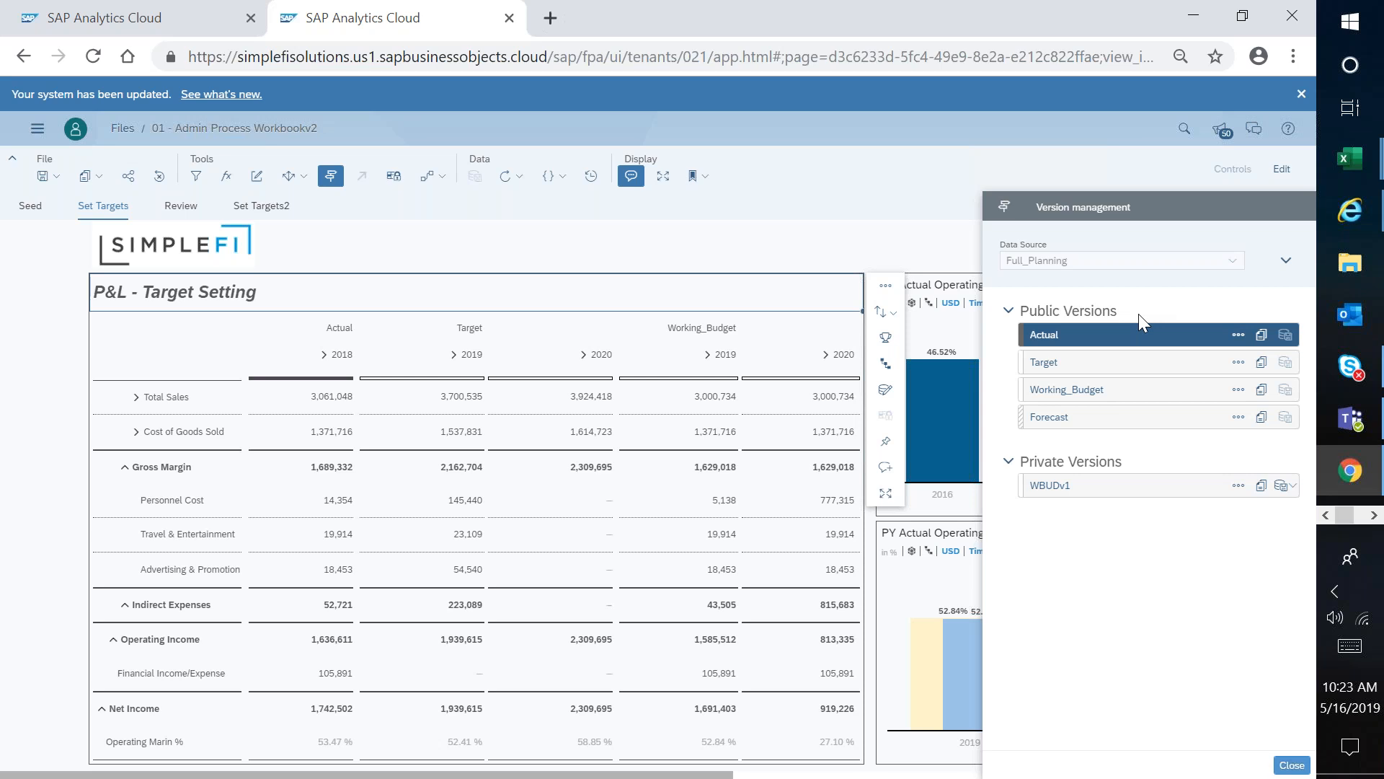
left_click(1264, 396)
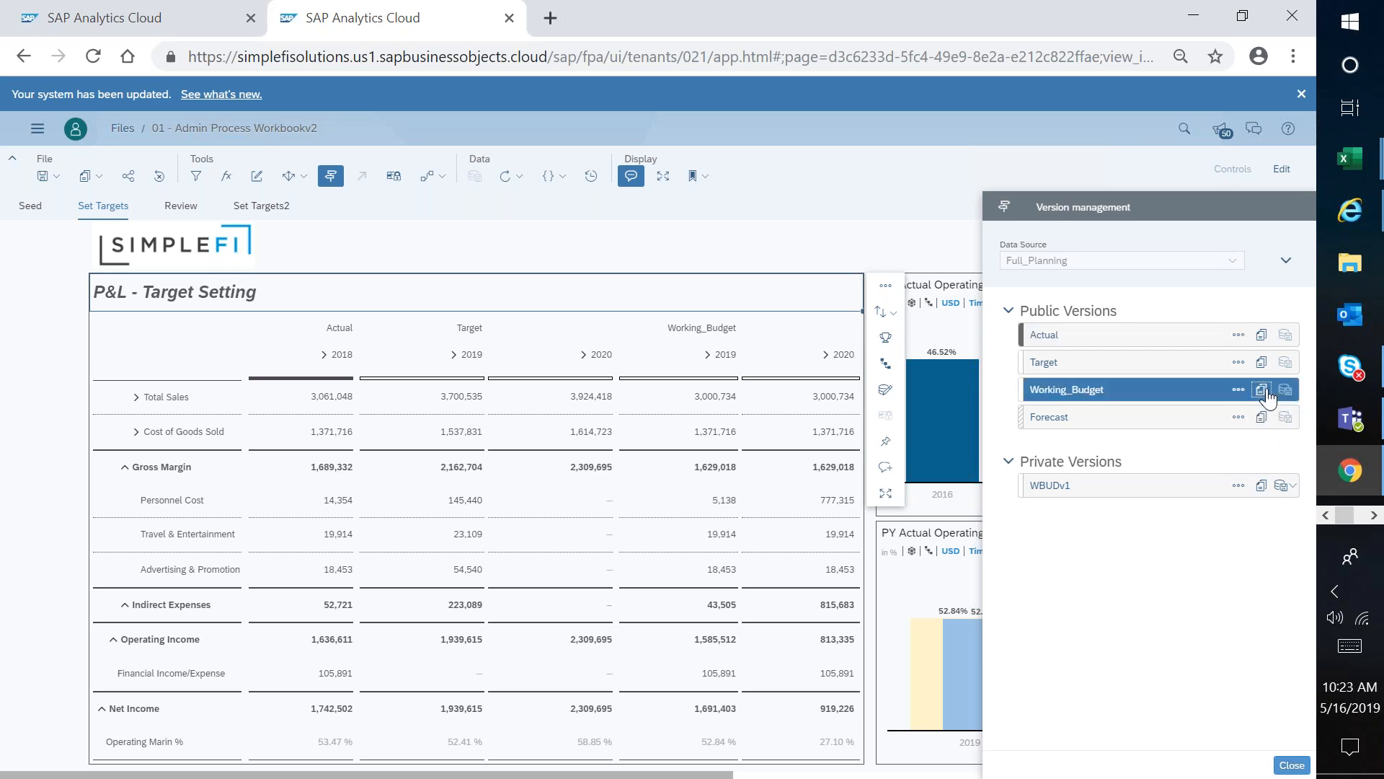
left_click(1261, 390)
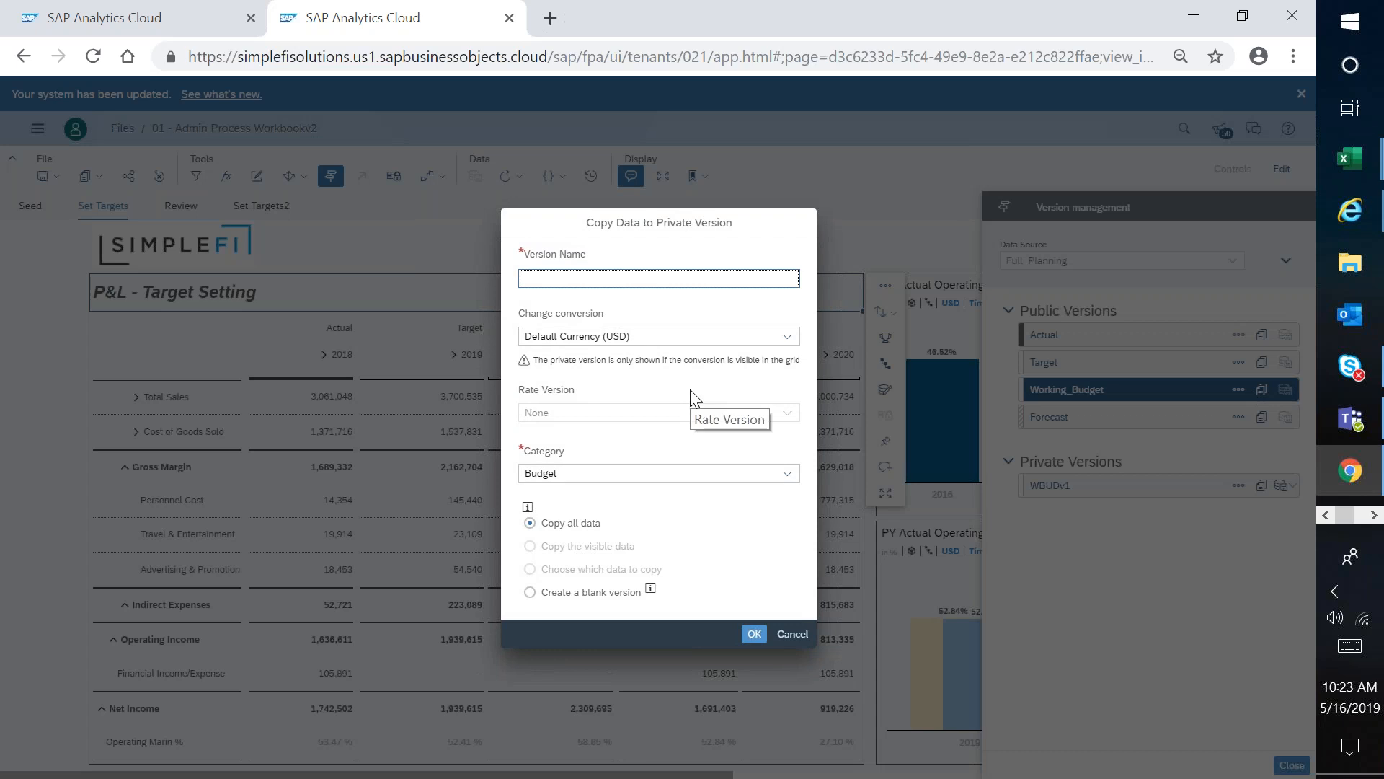
type("WBudv2")
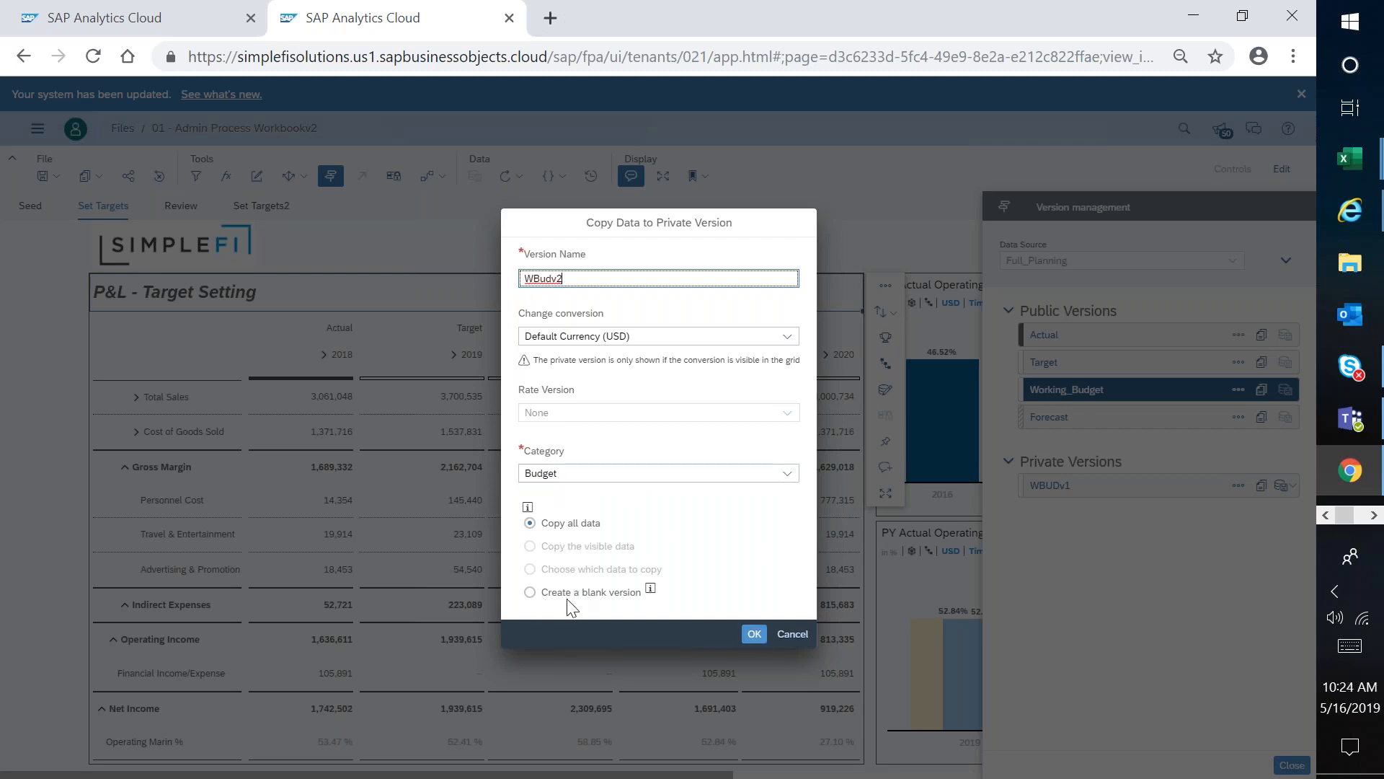
left_click(710, 562)
left_click(756, 632)
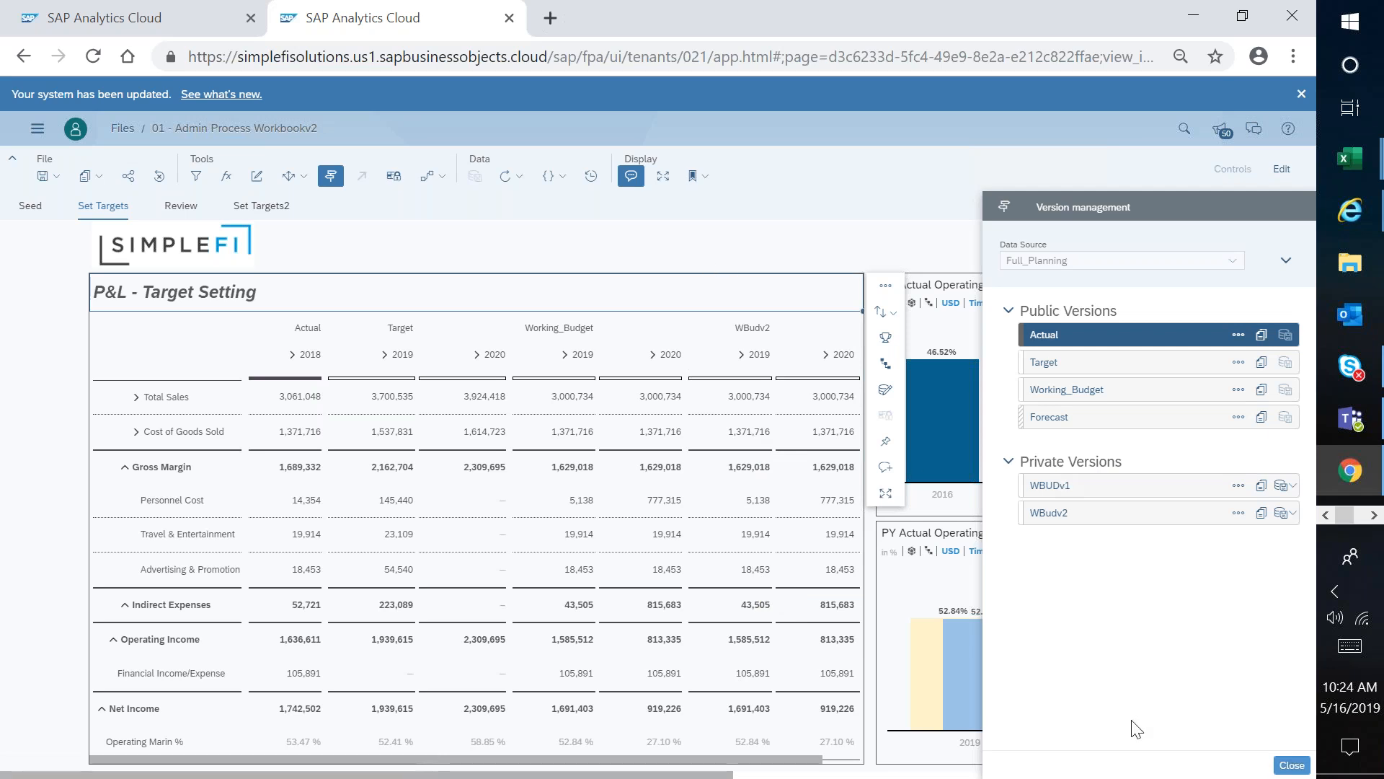
left_click(1282, 766)
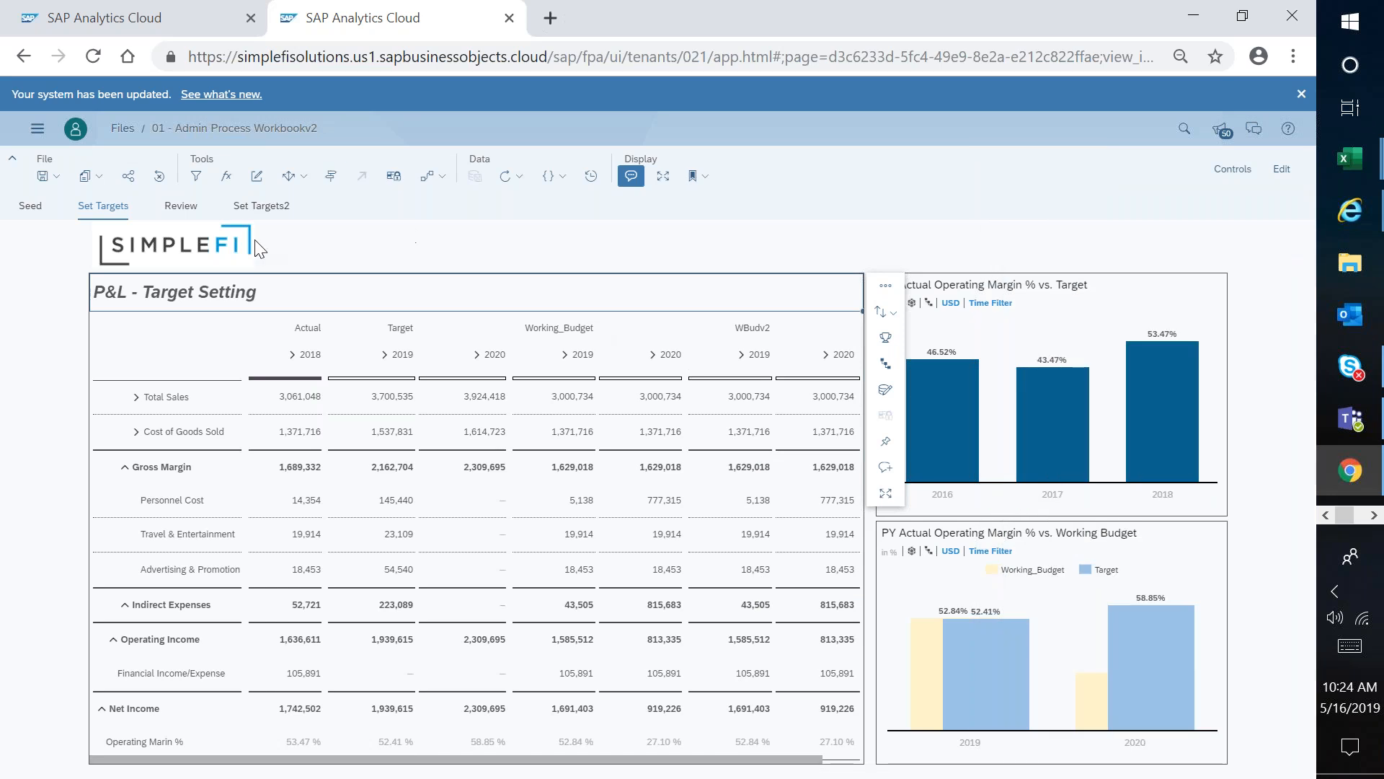
Step: Examine how the 2019 Target Total Sales on the Set Targets2 page can be spread over the quarters, without applying the spreading
left_click(263, 208)
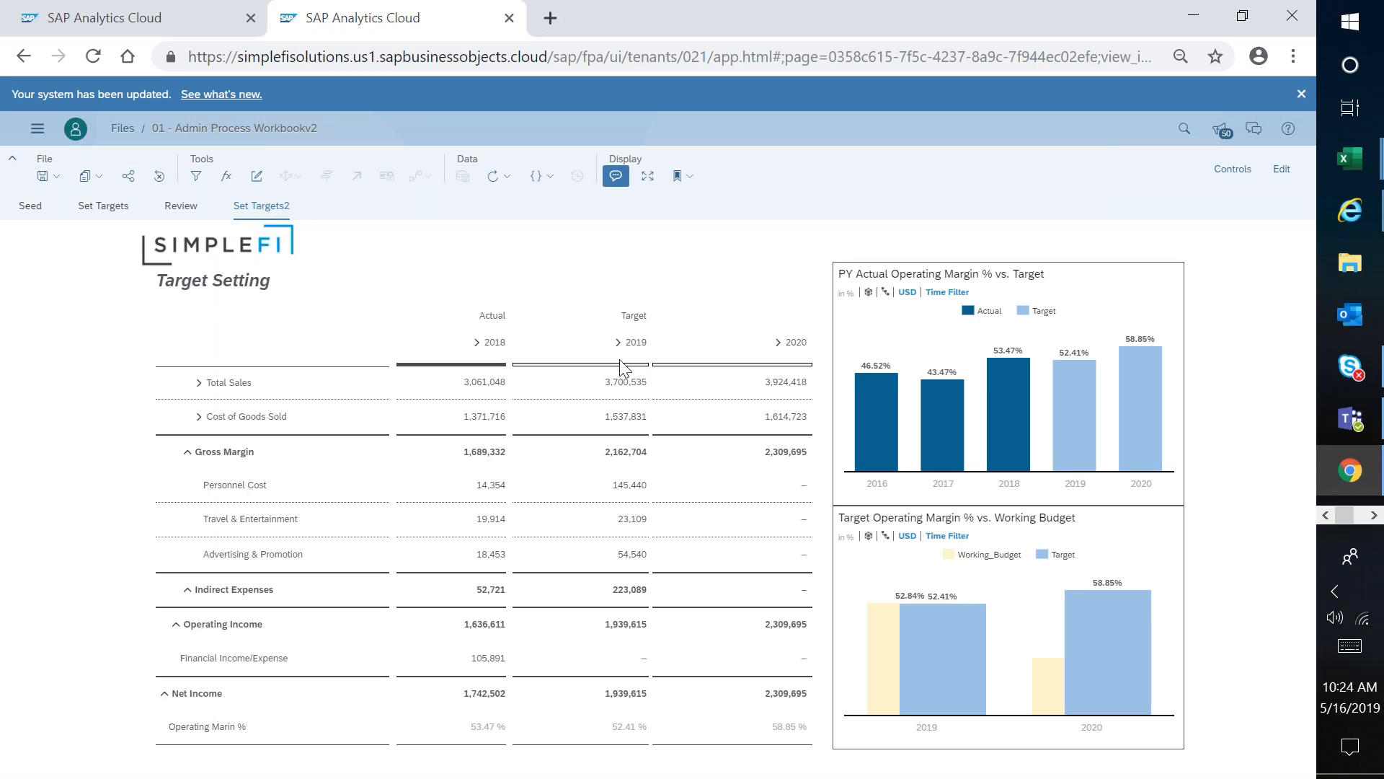
left_click(588, 389)
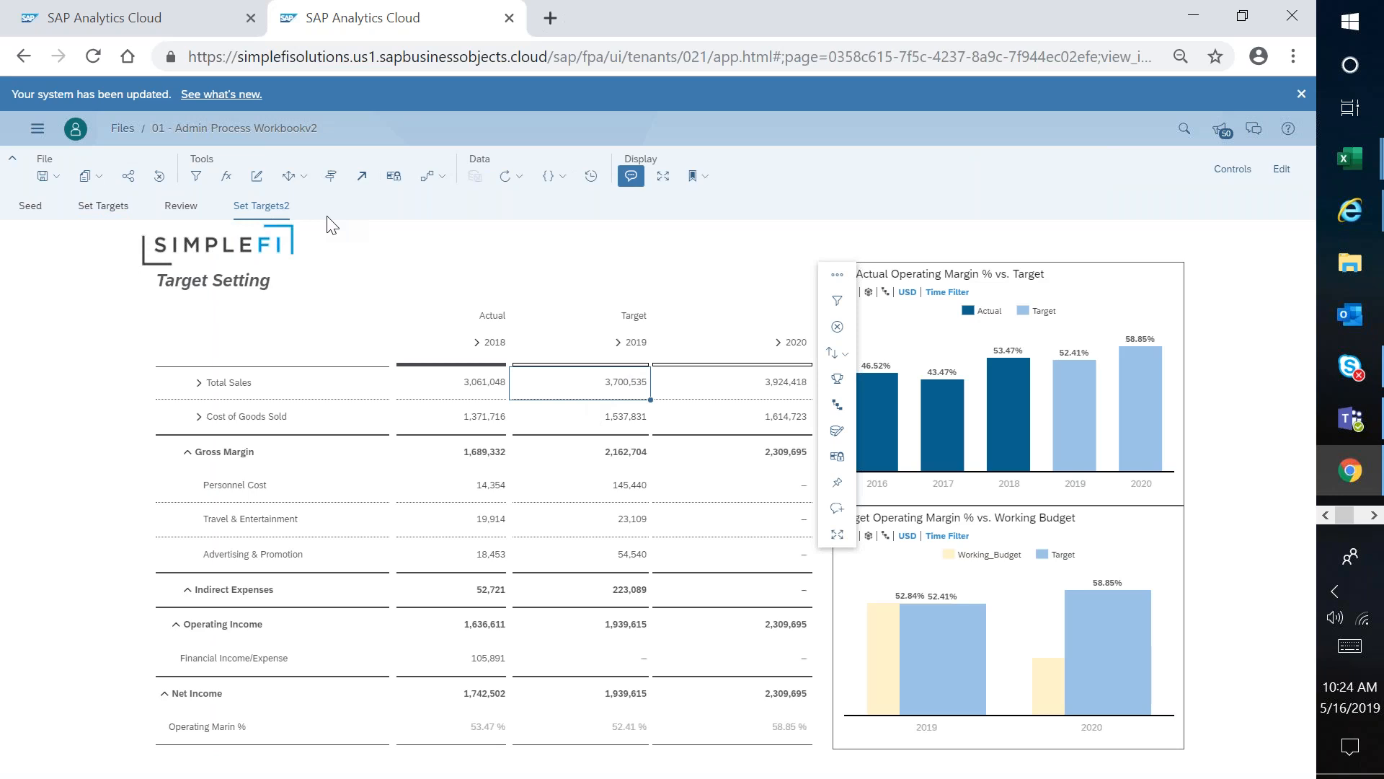
left_click(305, 180)
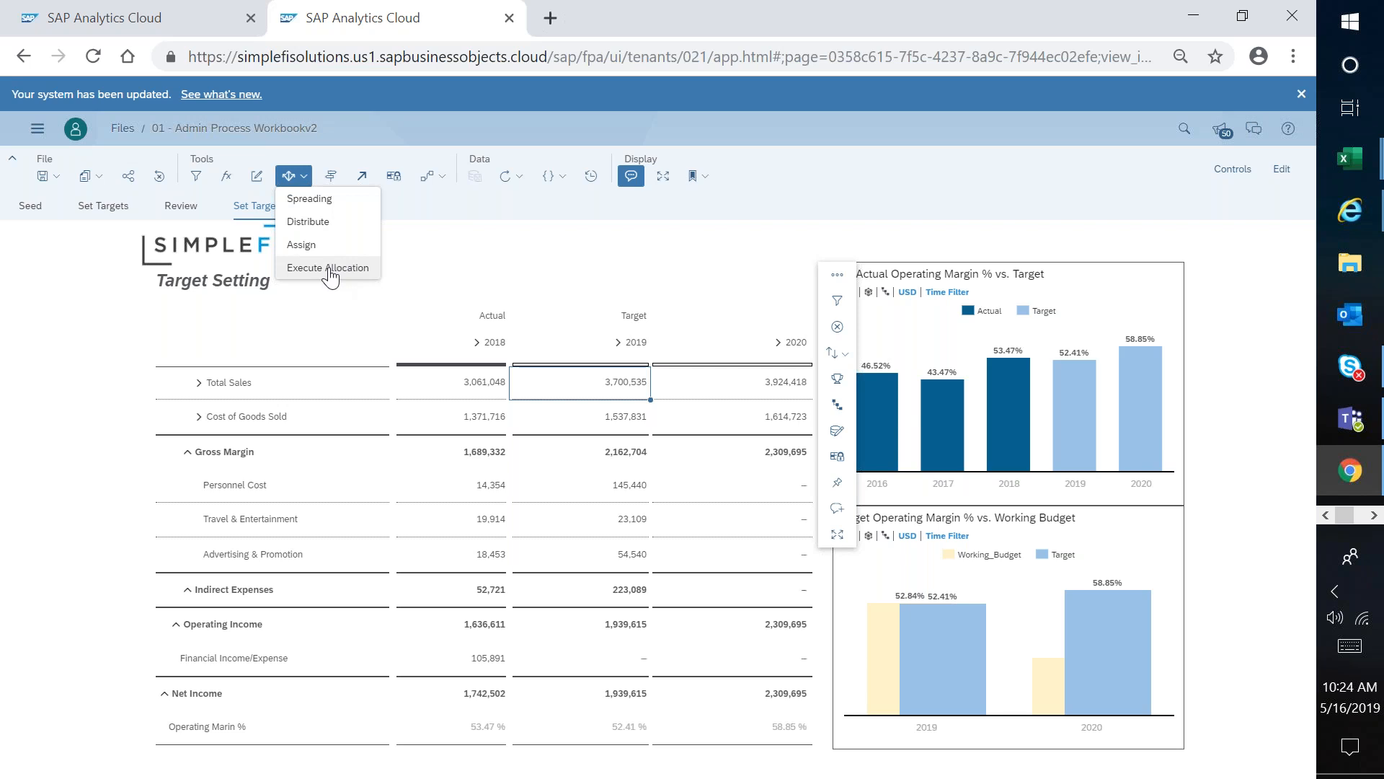
left_click(333, 202)
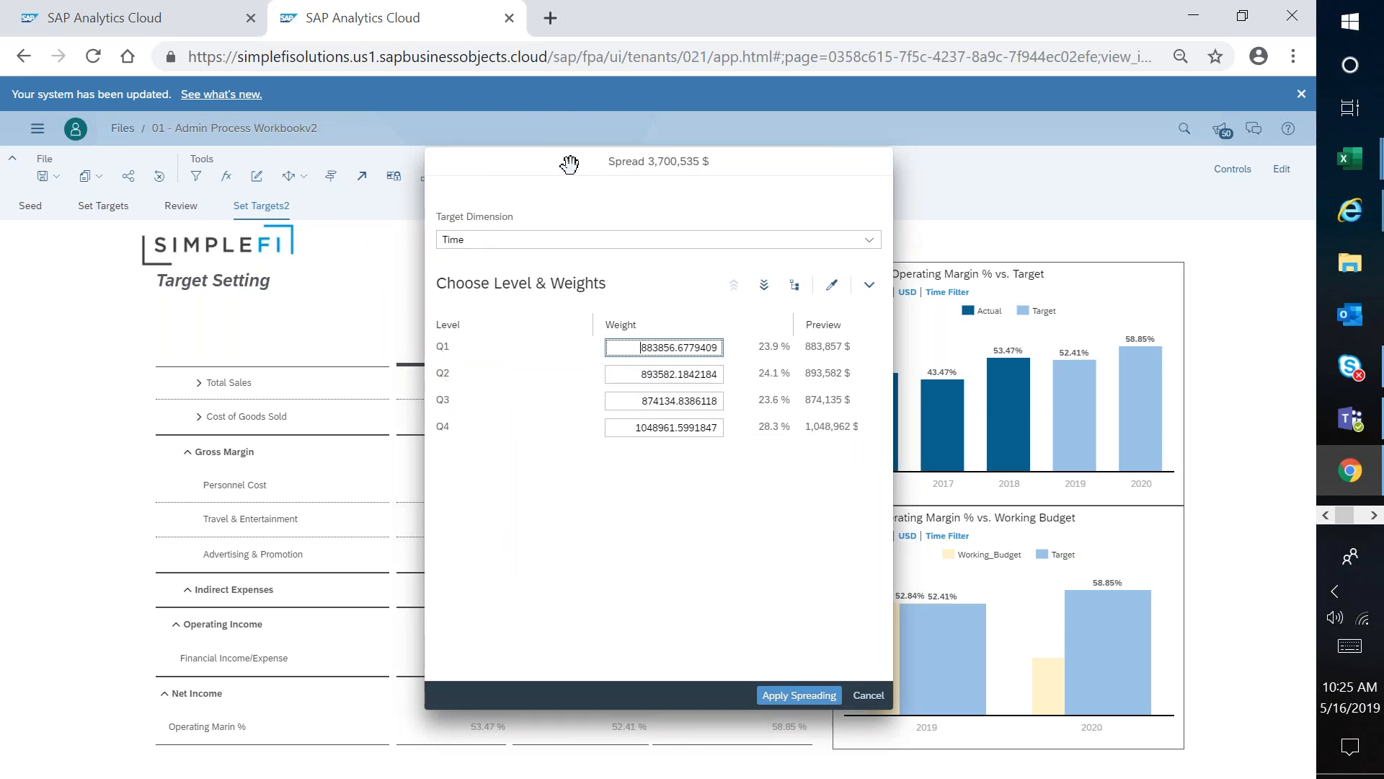
left_click_drag(569, 162, 863, 159)
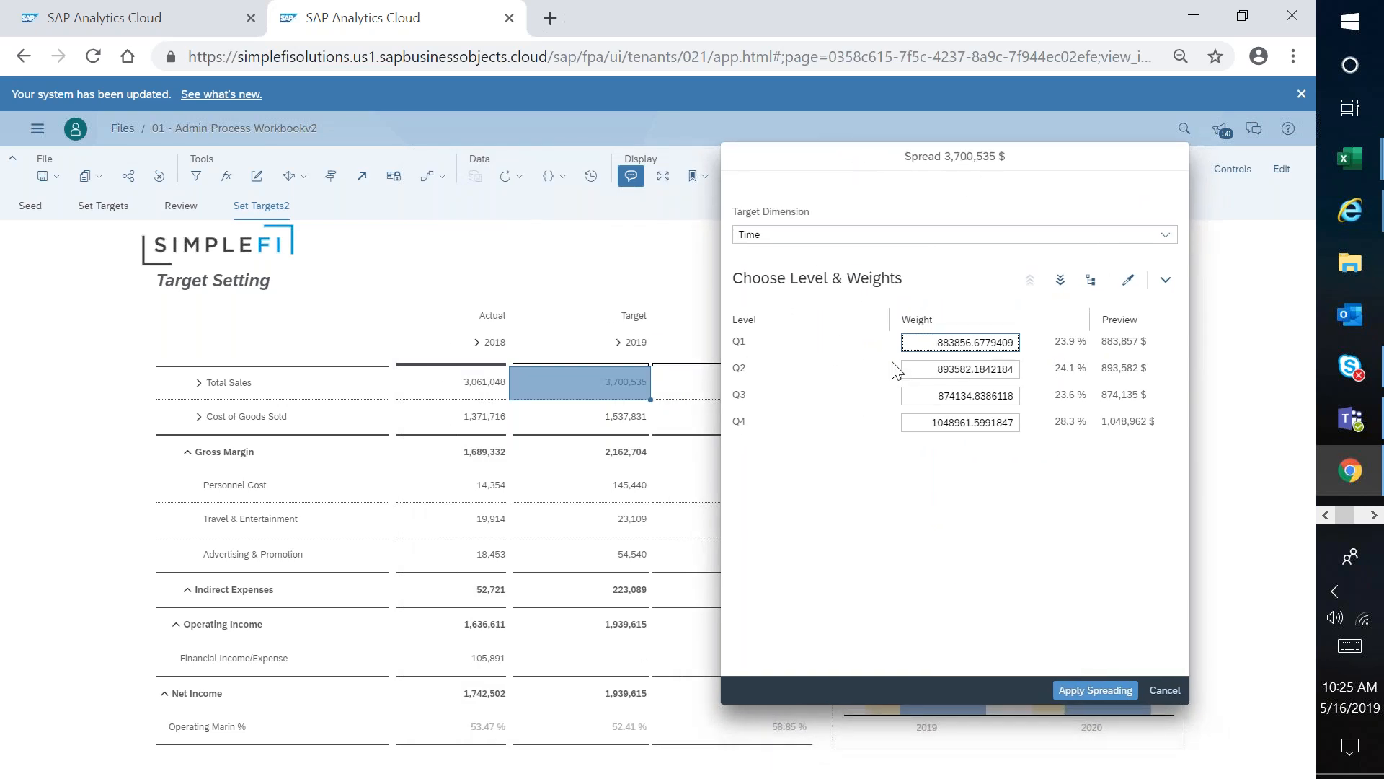
left_click(943, 344)
left_click(1165, 690)
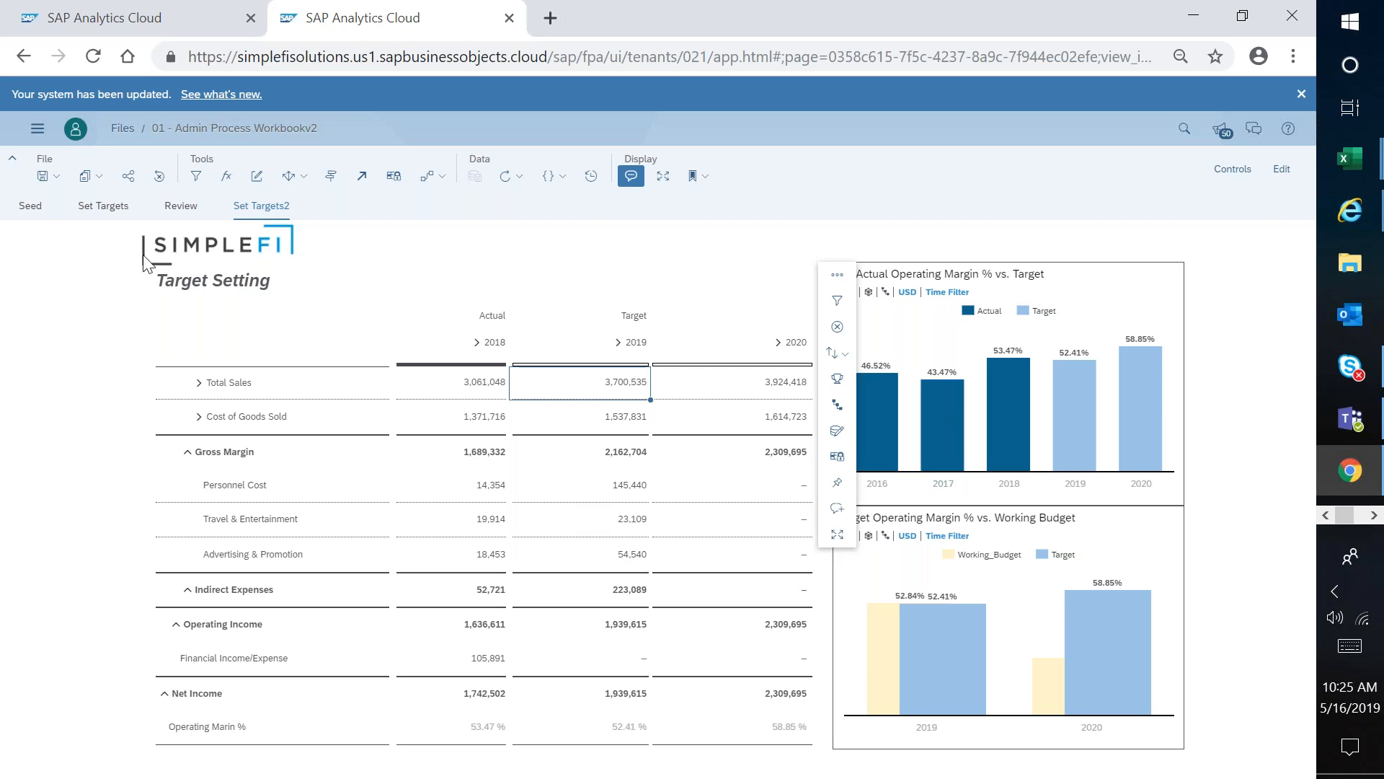
Step: Return to the Process Steps story and open its Sales Planning - Volumes step
left_click(88, 28)
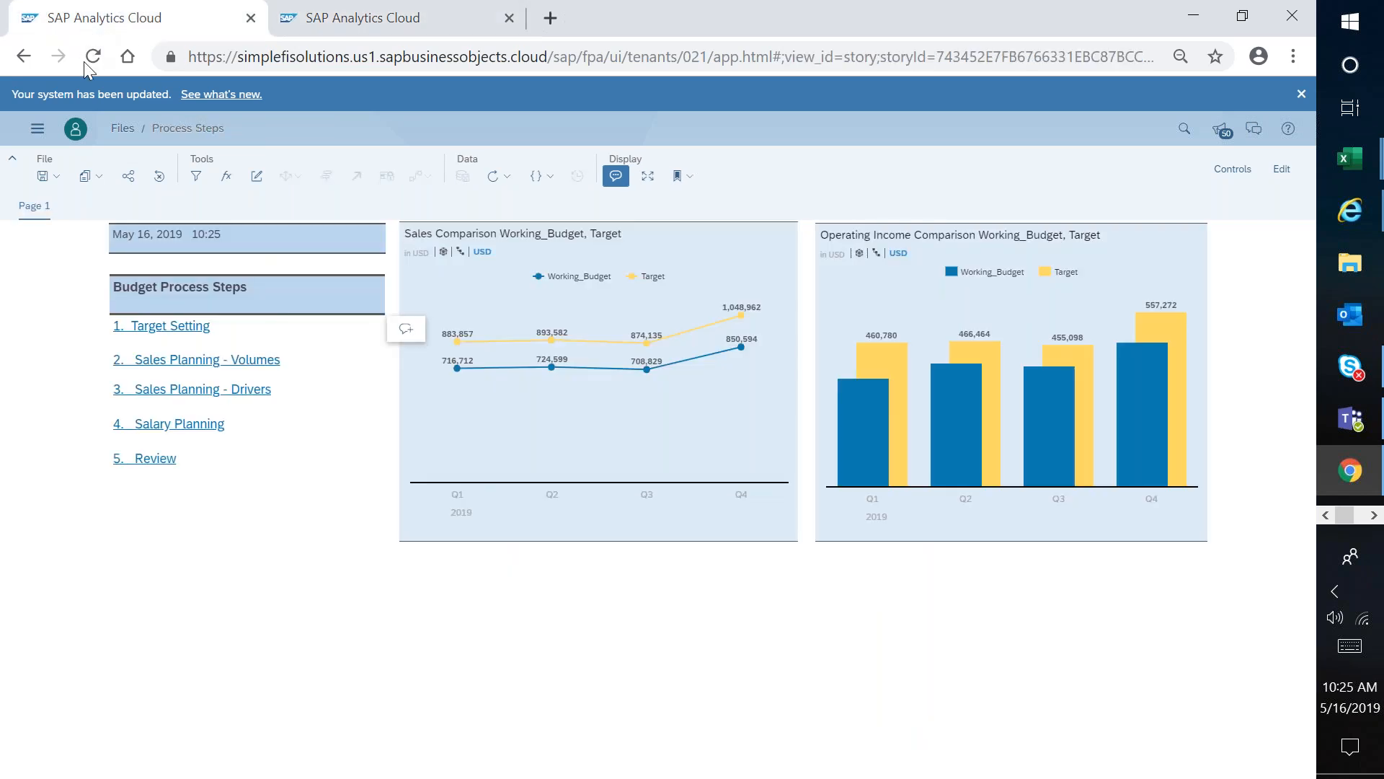
left_click(162, 363)
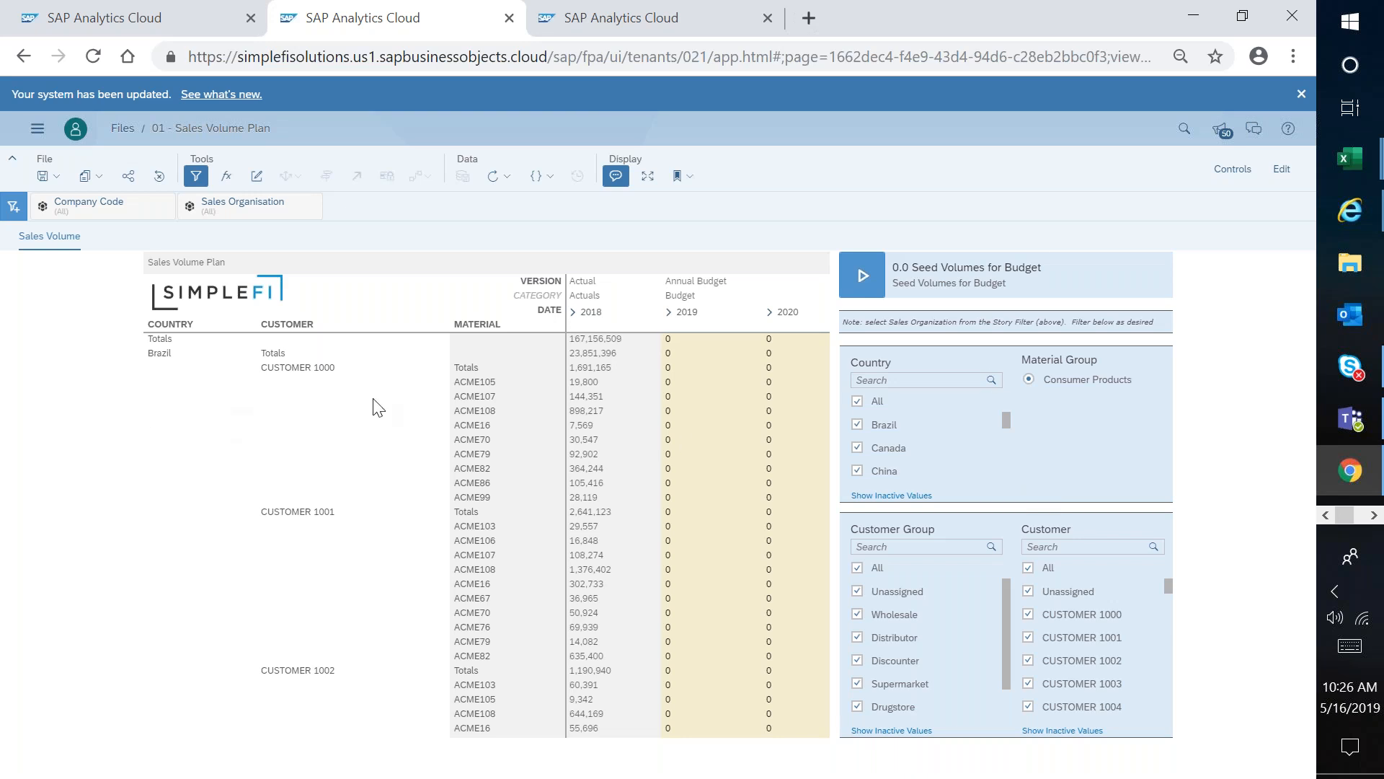
Step: View the sales volume plan filtered to Canada and restore the country filter to all countries
left_click(857, 402)
left_click(858, 448)
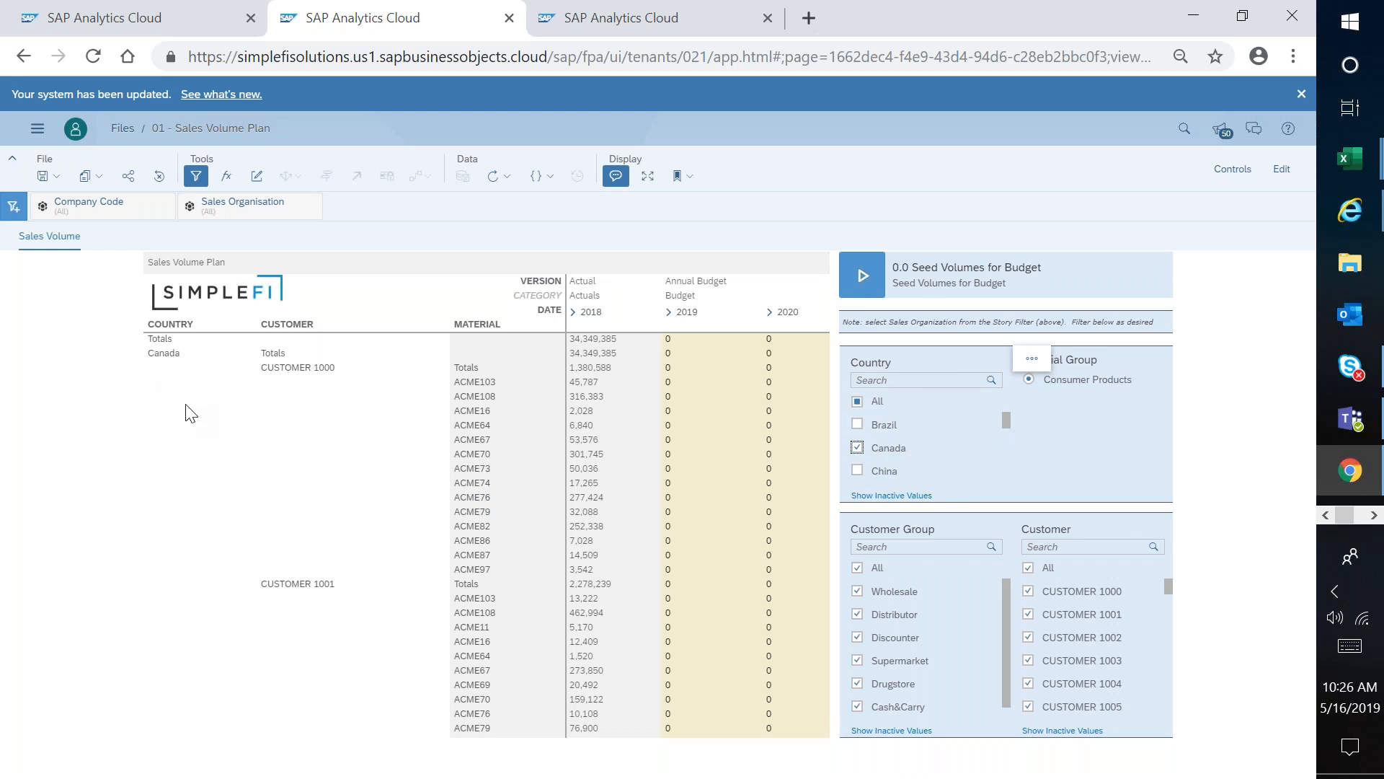
left_click(857, 401)
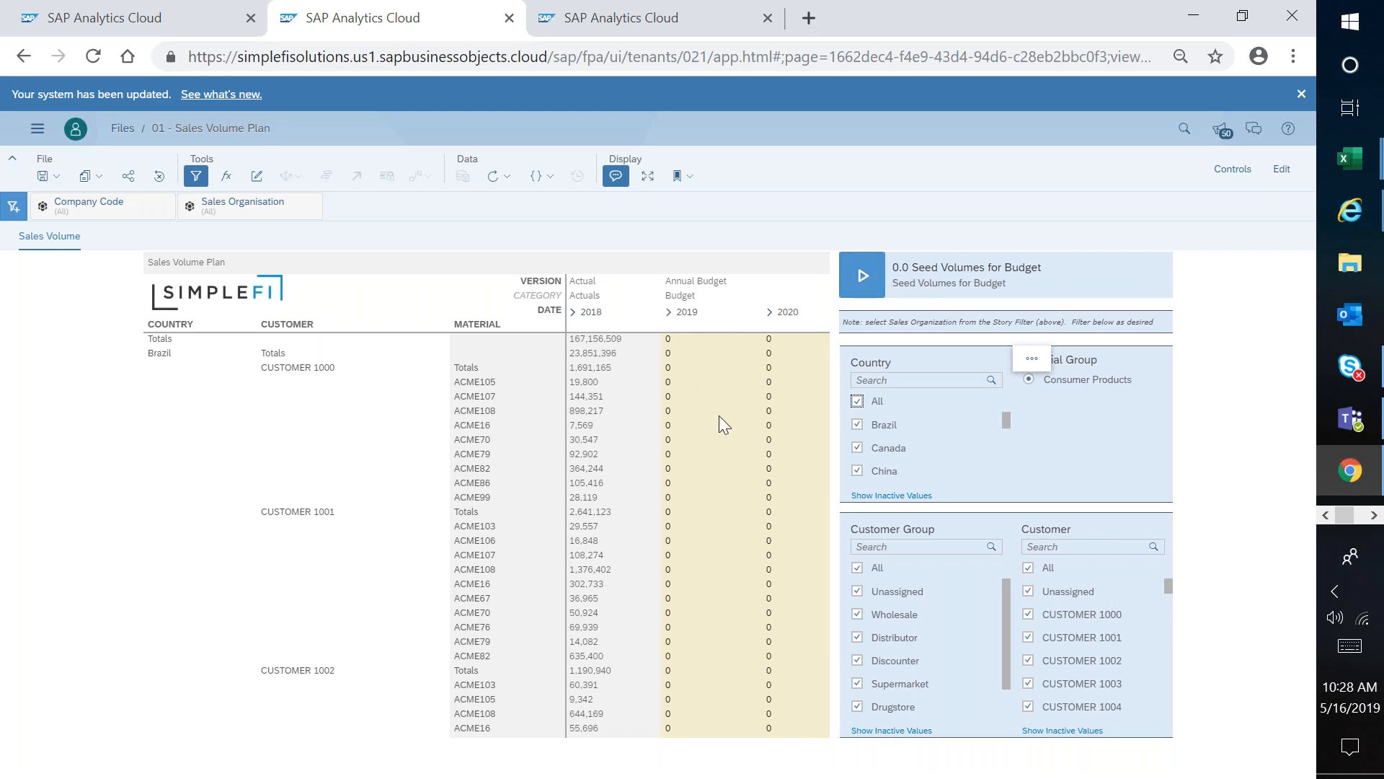
Step: Run the 0.0 Seed Volumes for Budget data action on the Annual Budget version
left_click(863, 284)
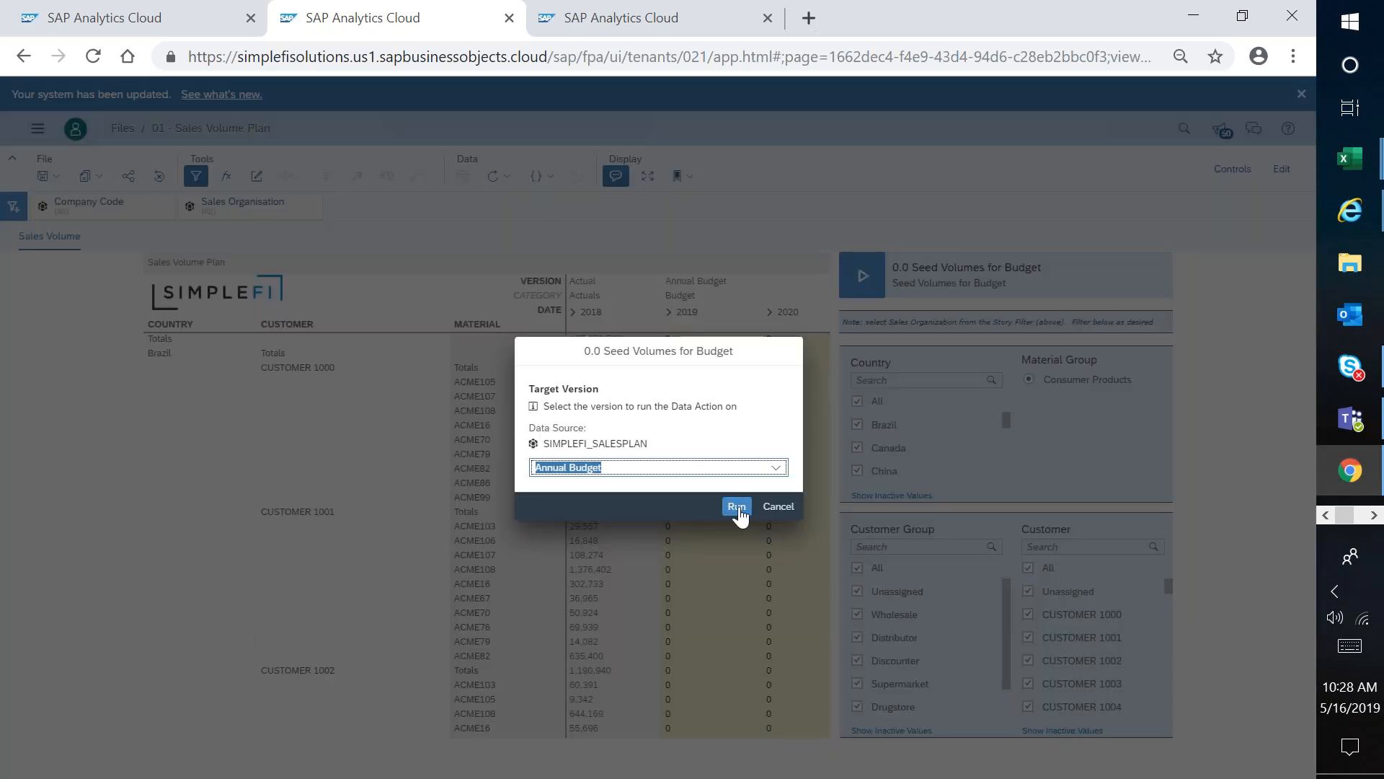
left_click(737, 506)
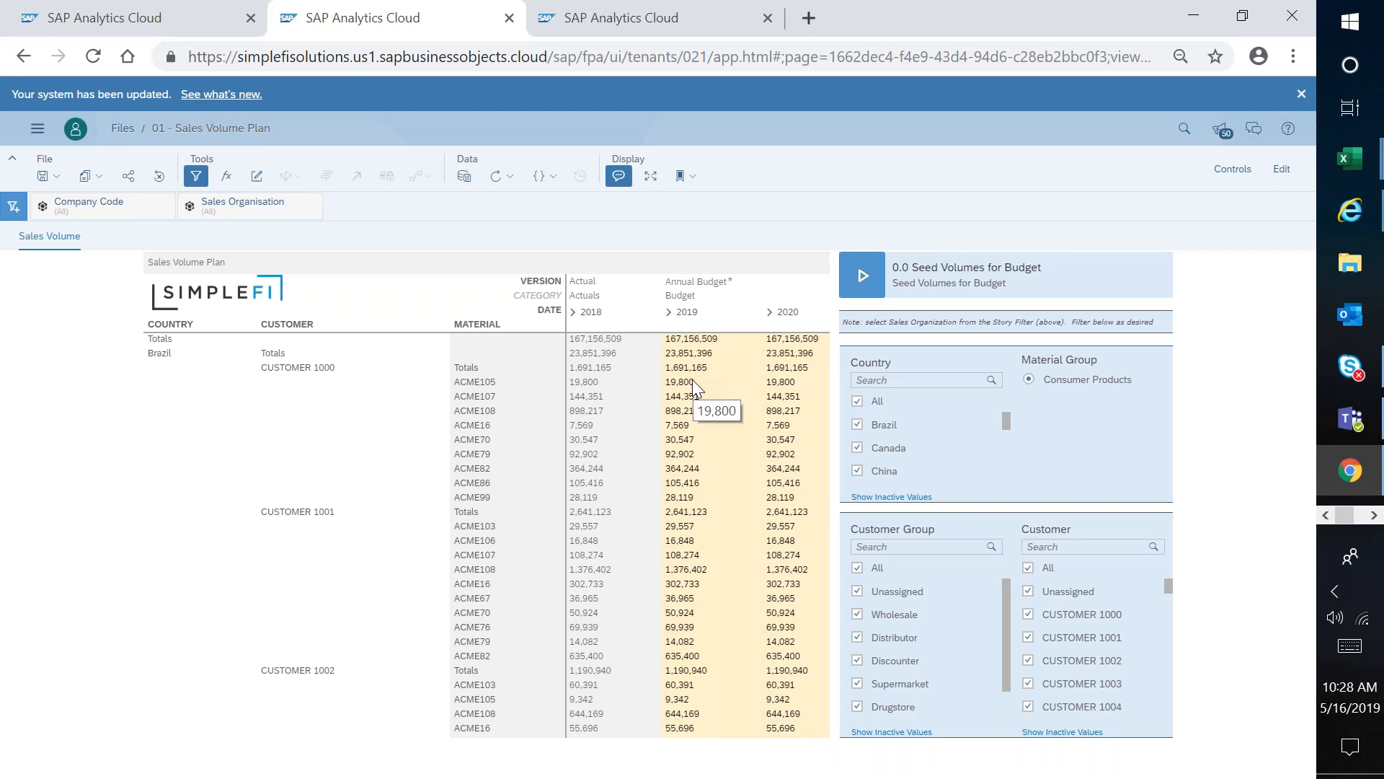
Step: Increase the 2019 Annual Budget sales volume total for all countries by 10 percent
left_click(608, 343)
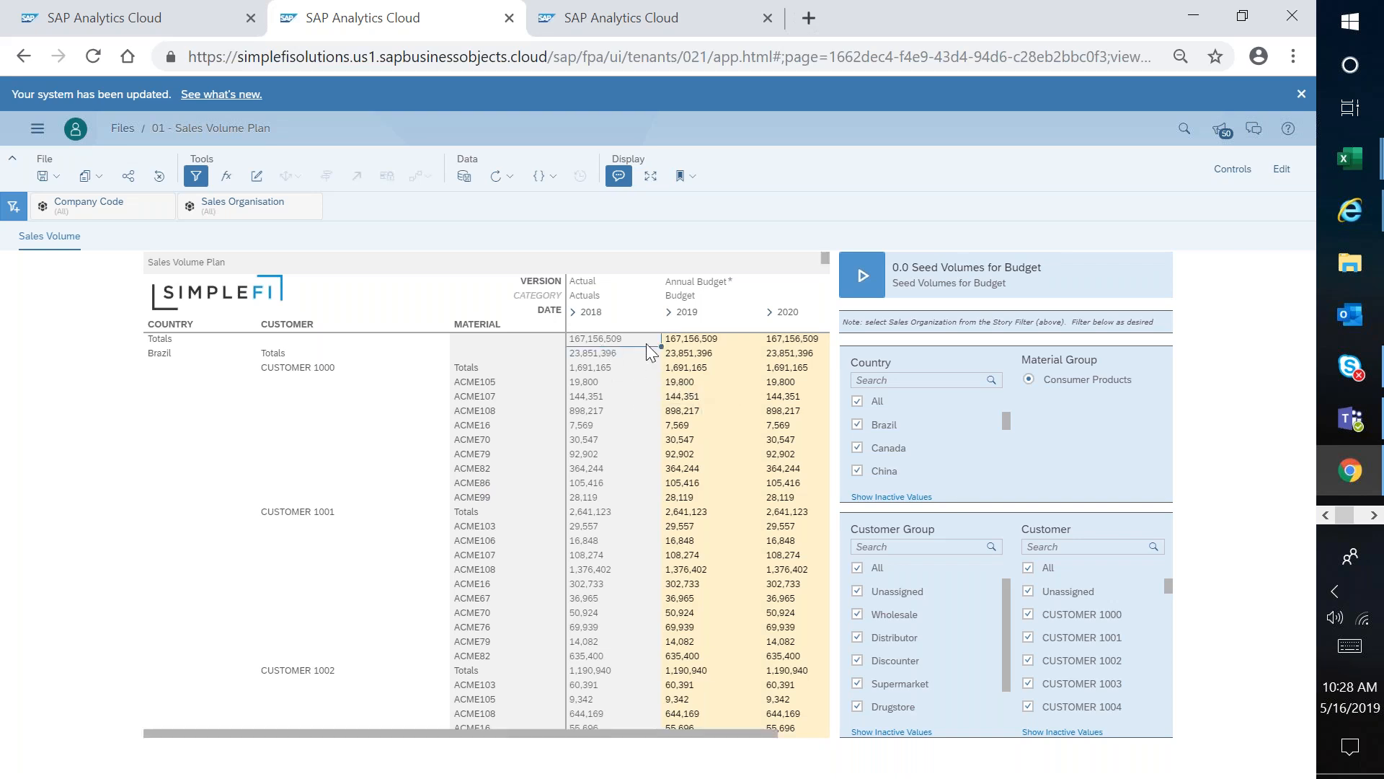
left_click(691, 340)
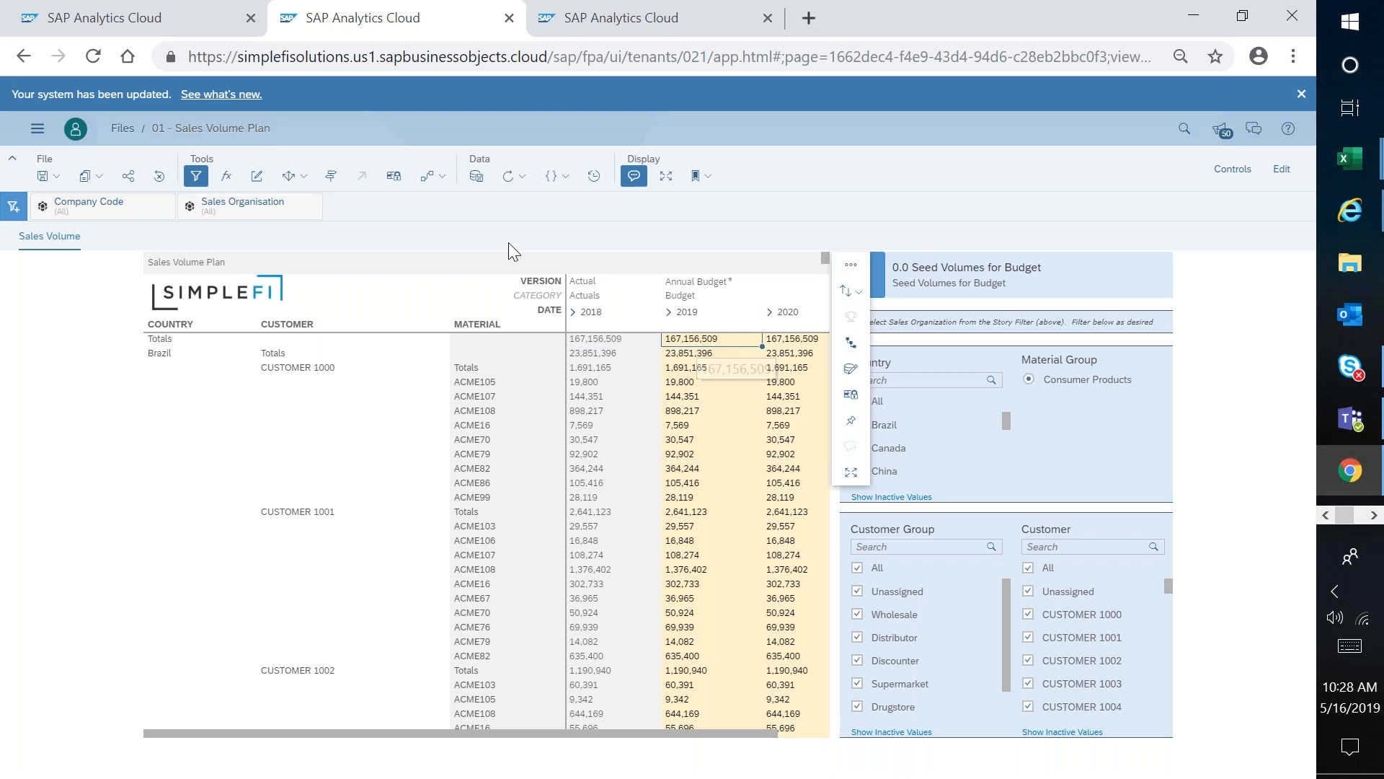
left_click(227, 179)
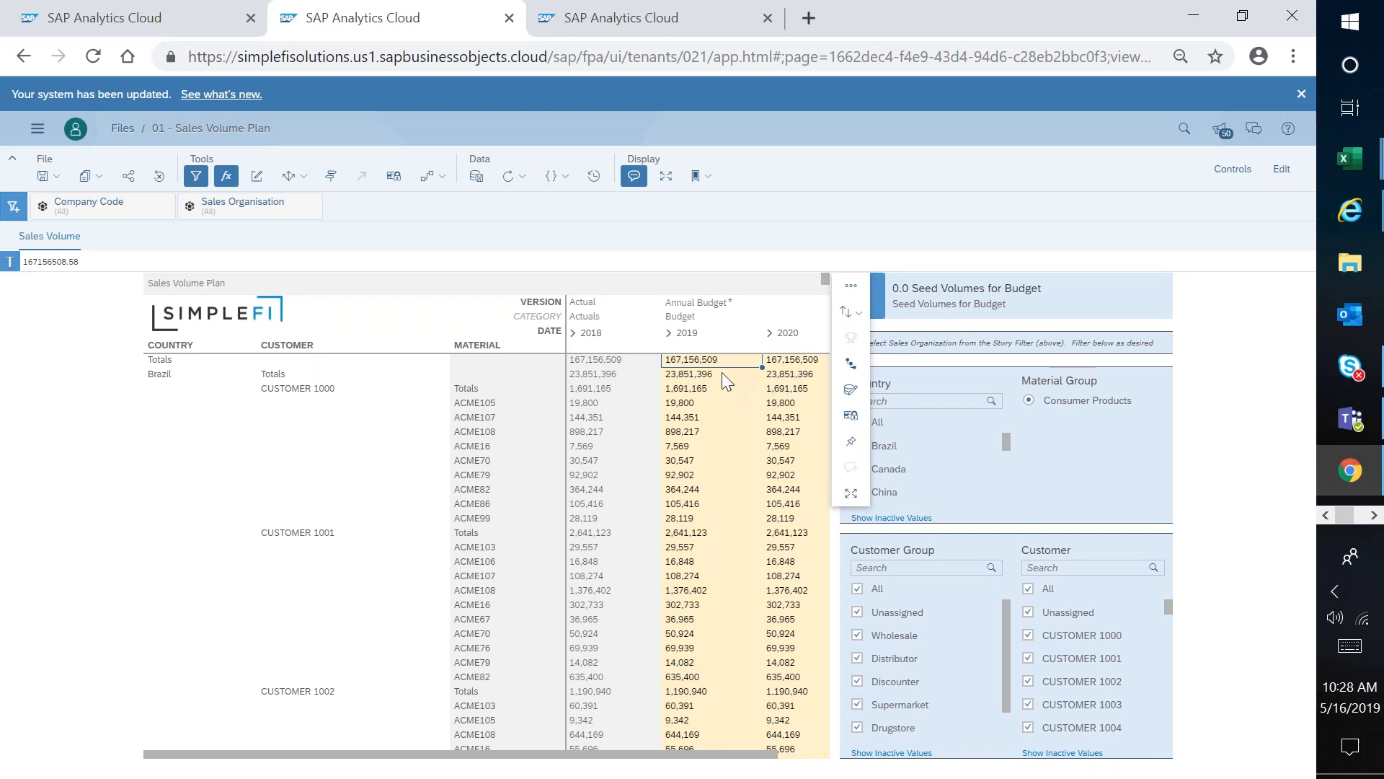
type("=")
key("BackSpace")
type("+10")
key("Return")
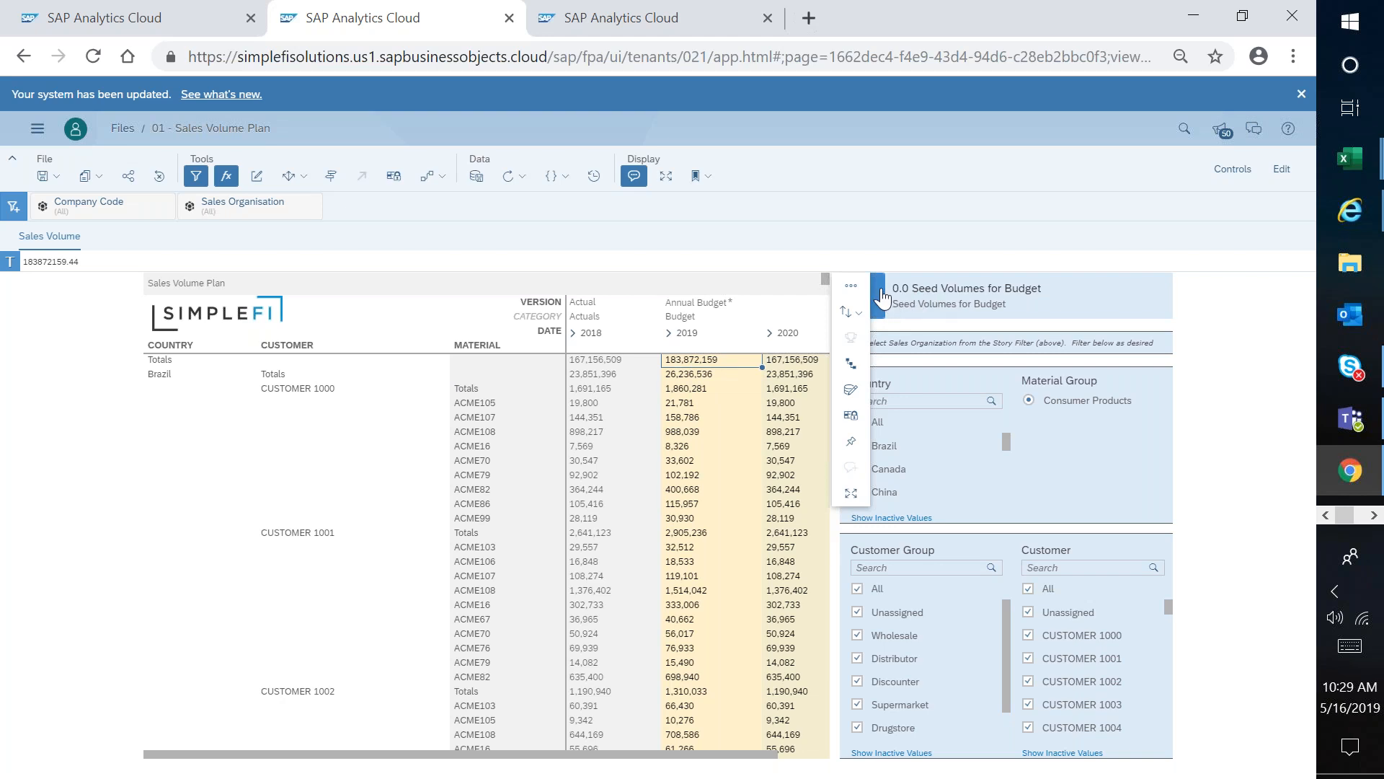
left_click(1193, 339)
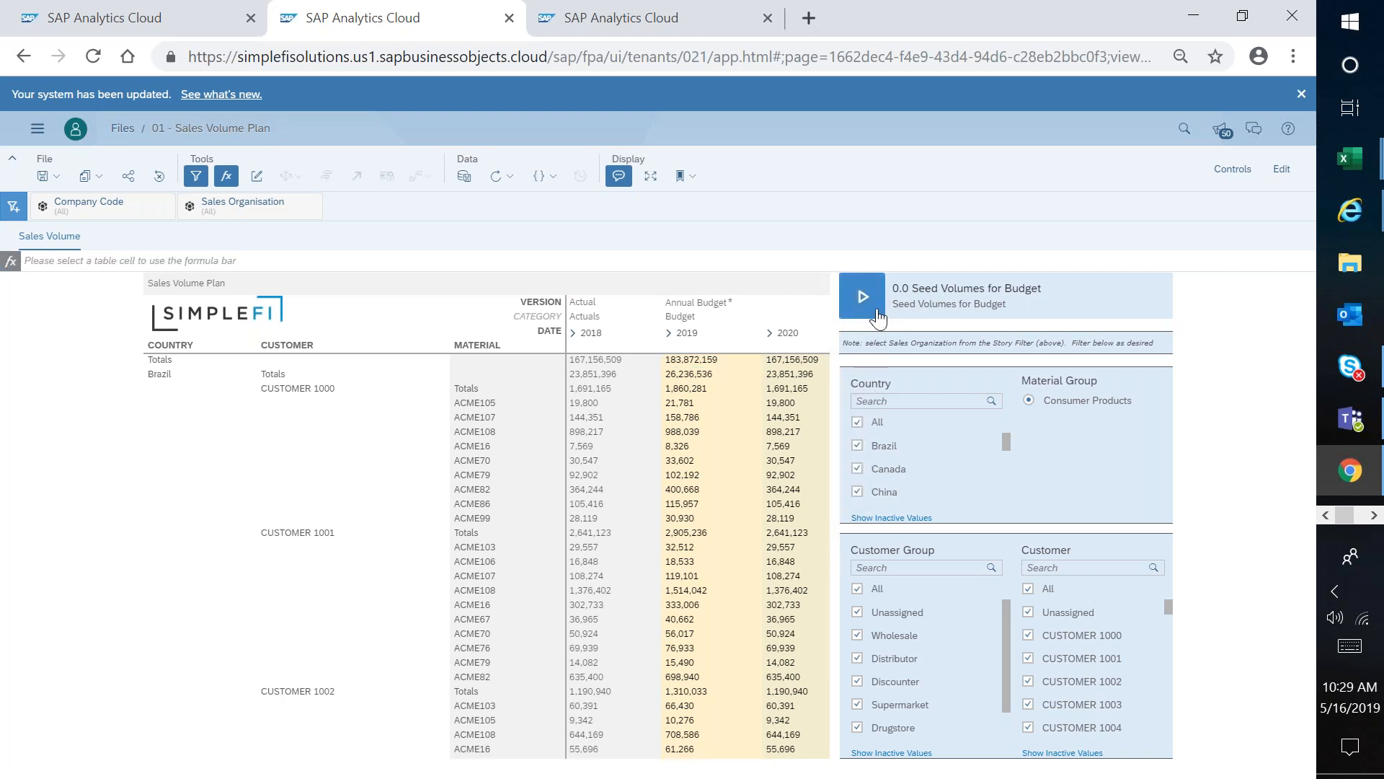
Step: Open Sales Planning - Drivers from the Process Steps story and set the Distributor price total for the 2019 Annual Budget to 52.50
left_click(104, 23)
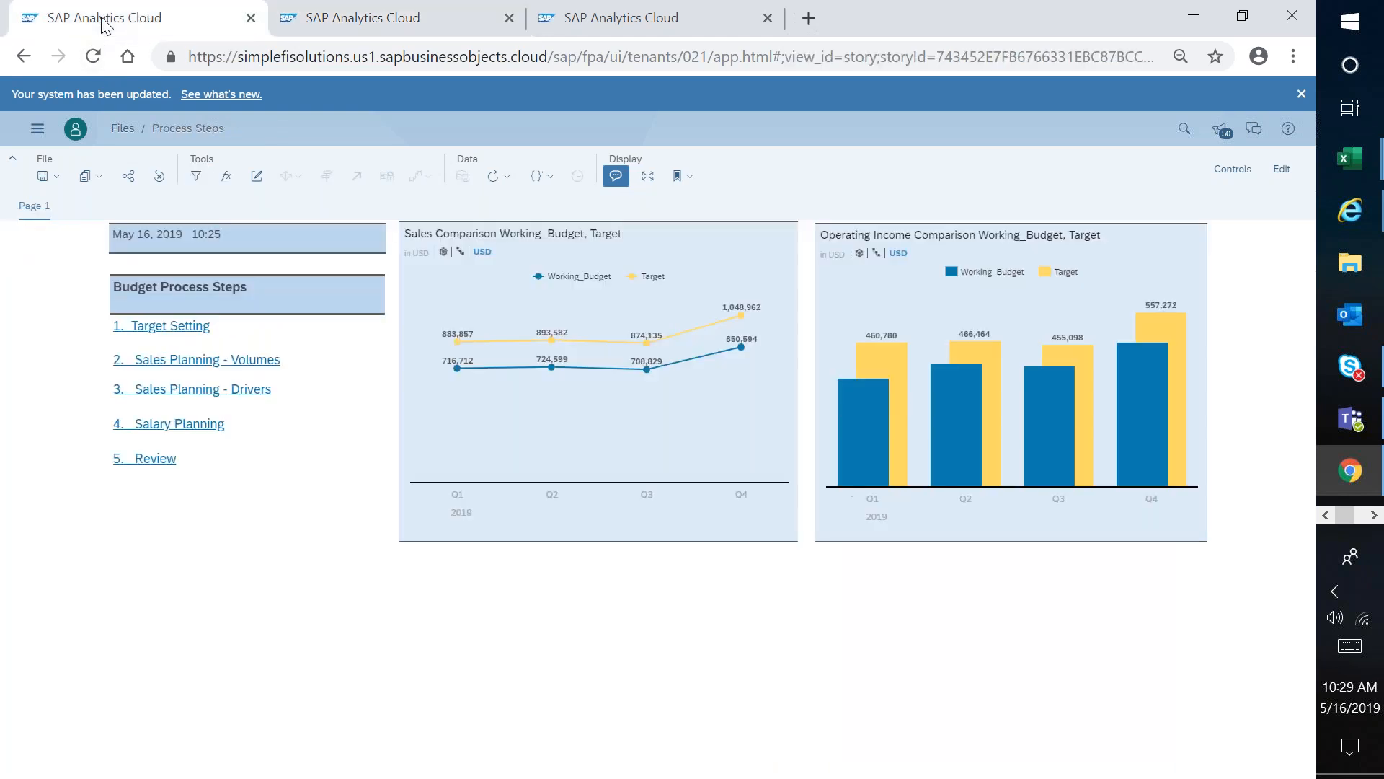
left_click(163, 389)
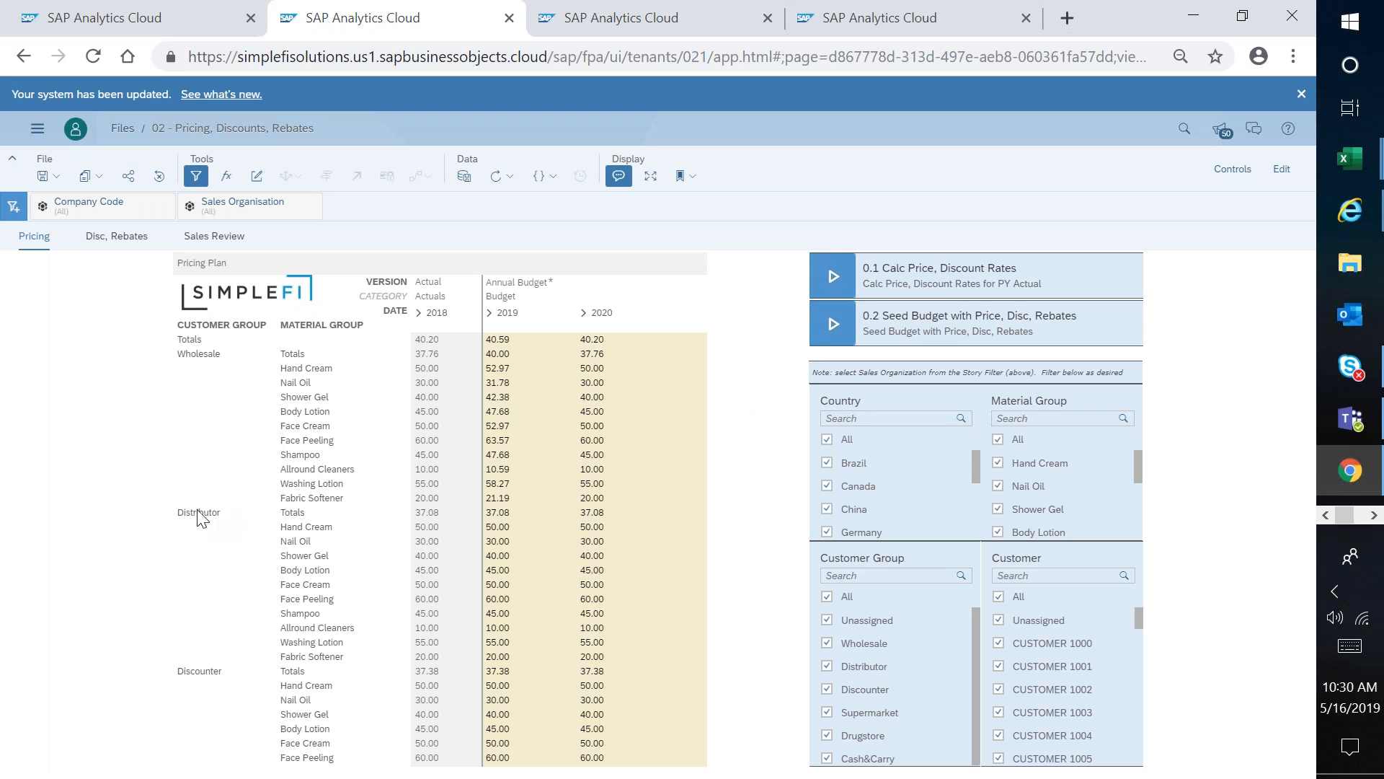
left_click(502, 517)
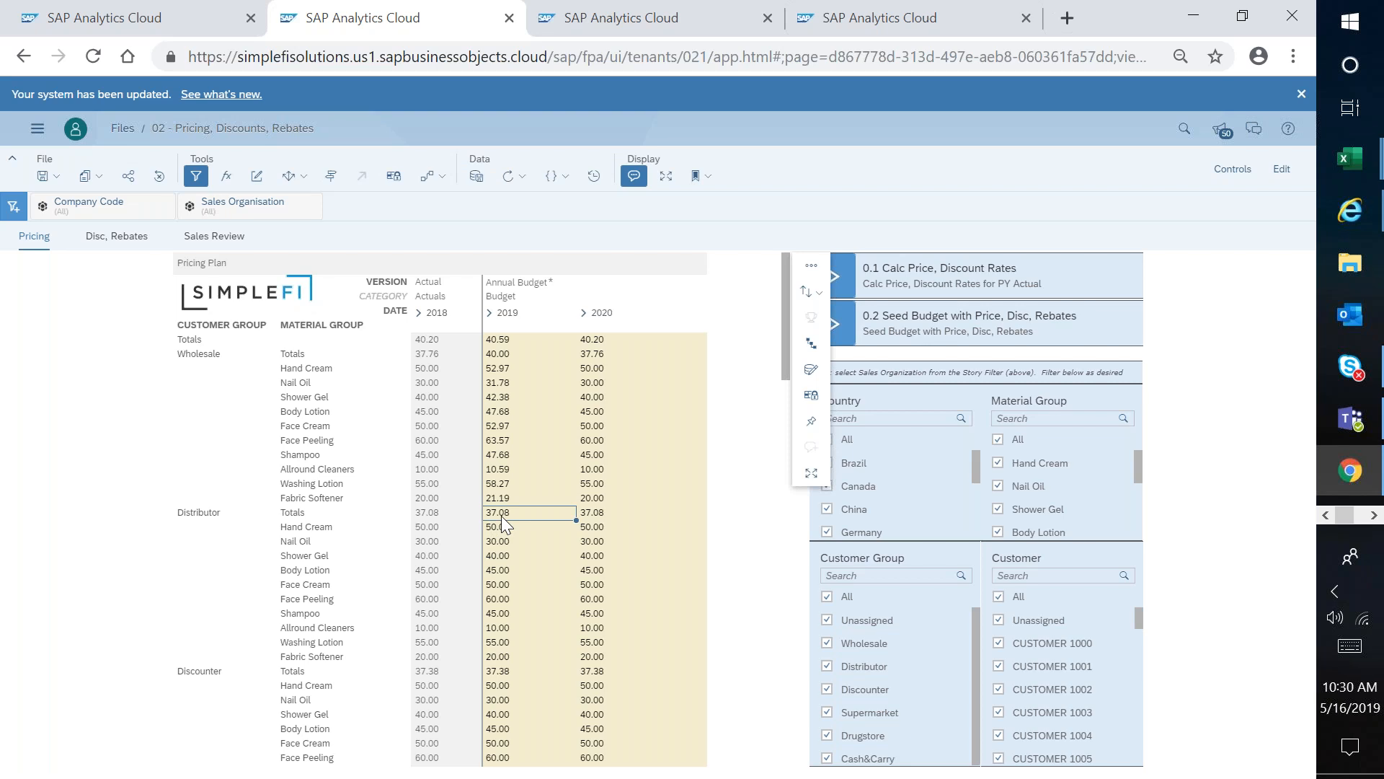
type("5")
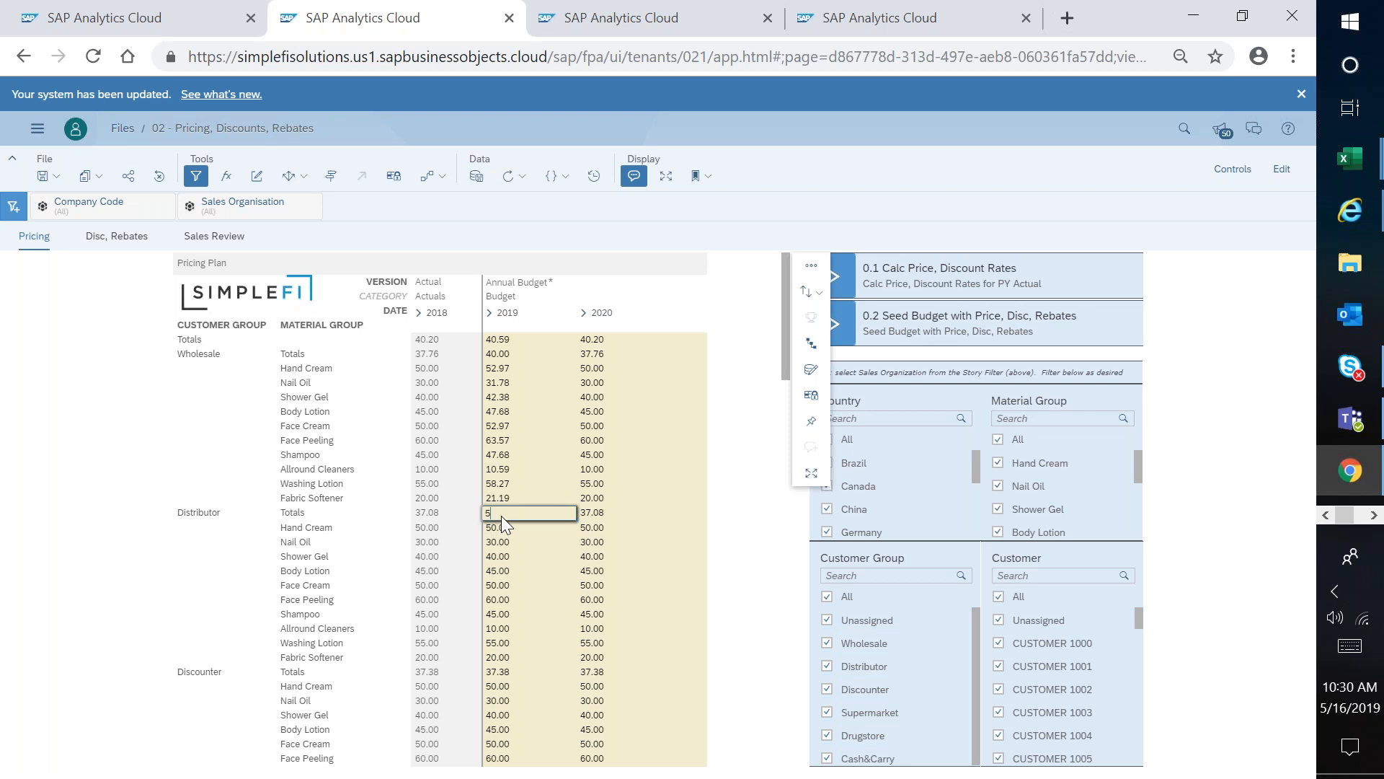
type("2.50")
key("Return")
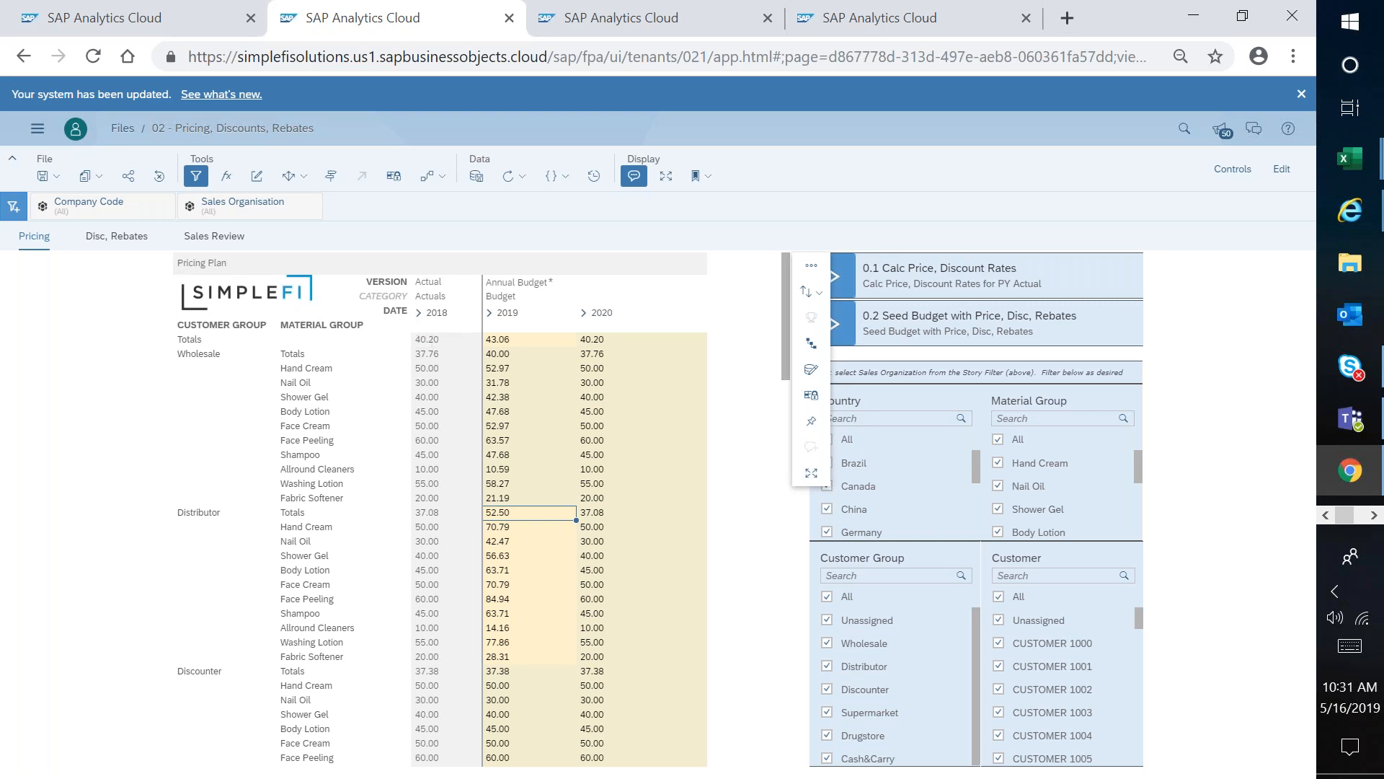
Step: Leave the pricing story for the Calendar, publishing all Annual Budget changes in SIMPLEFI_SALESPLAN
left_click(40, 132)
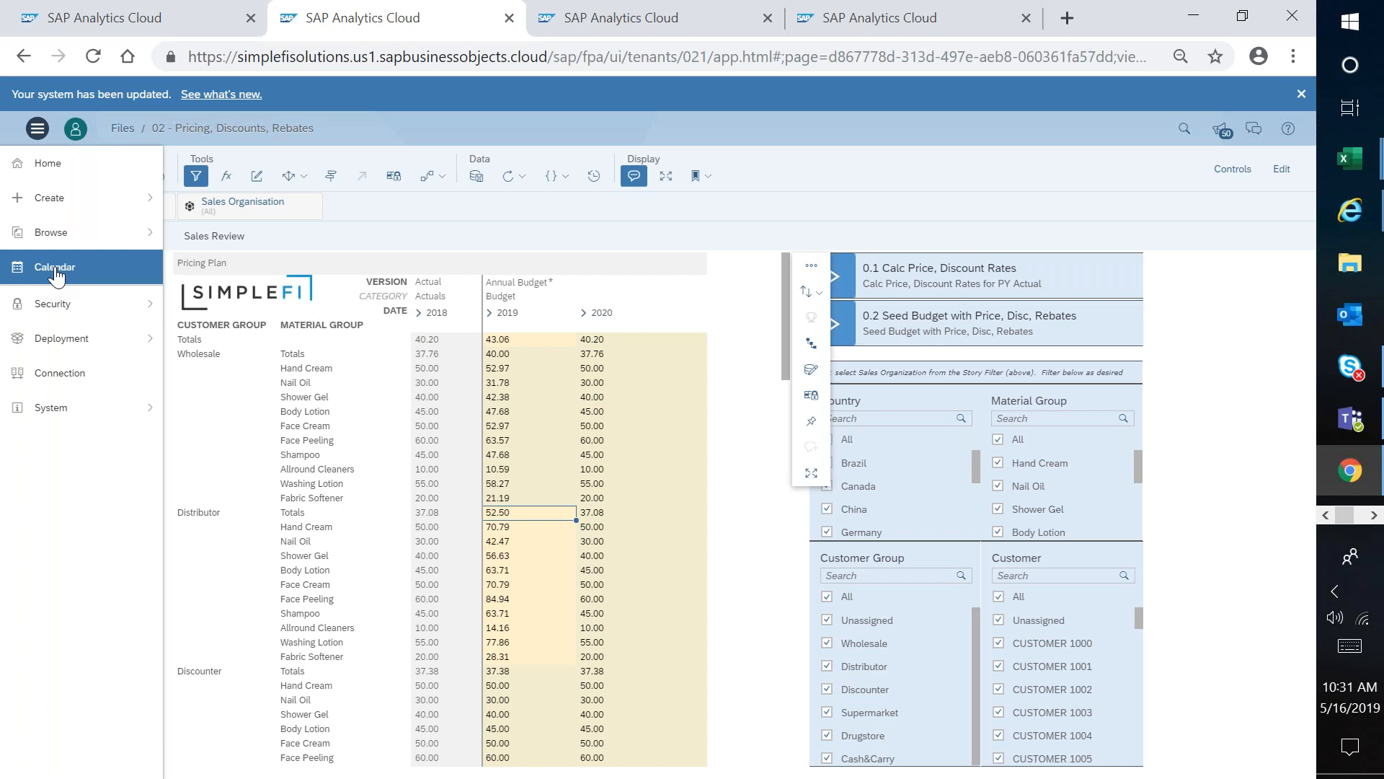
left_click(16, 269)
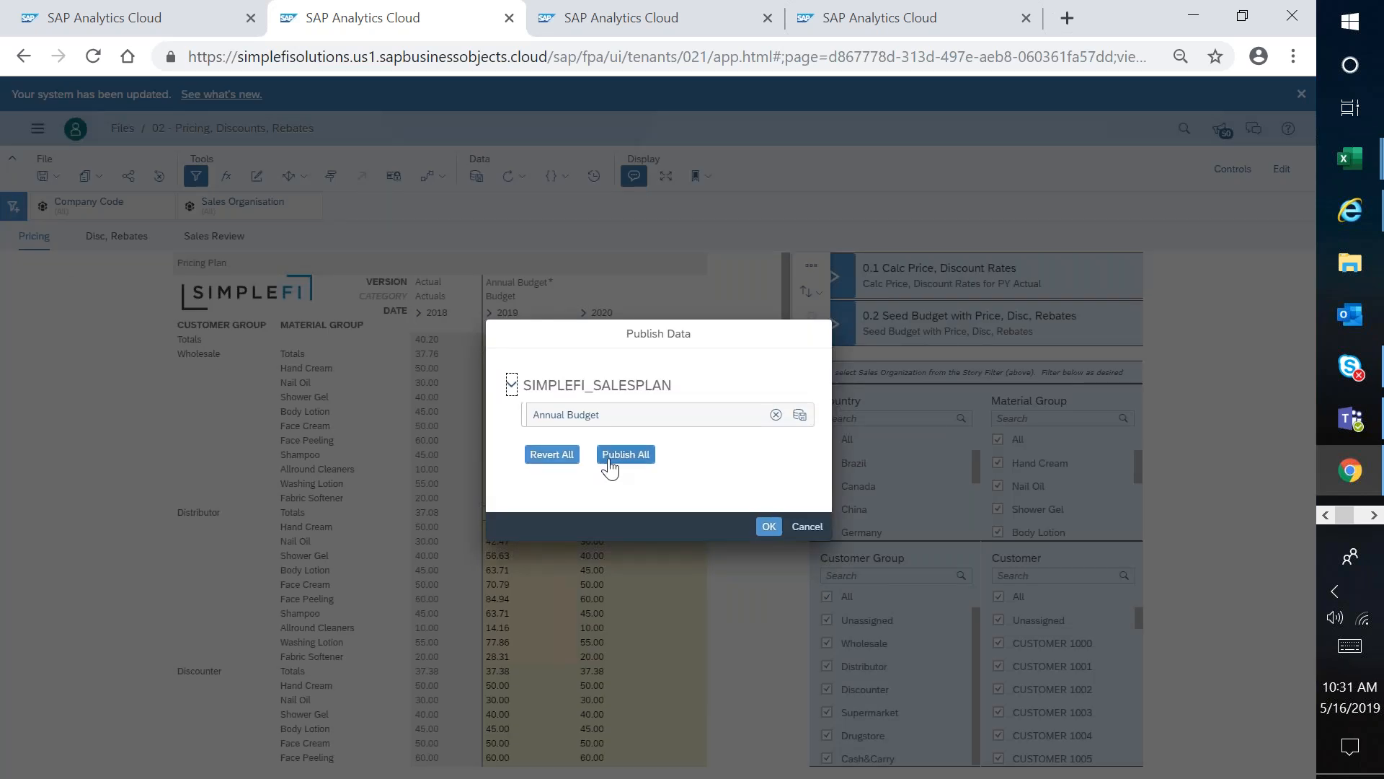
left_click(624, 455)
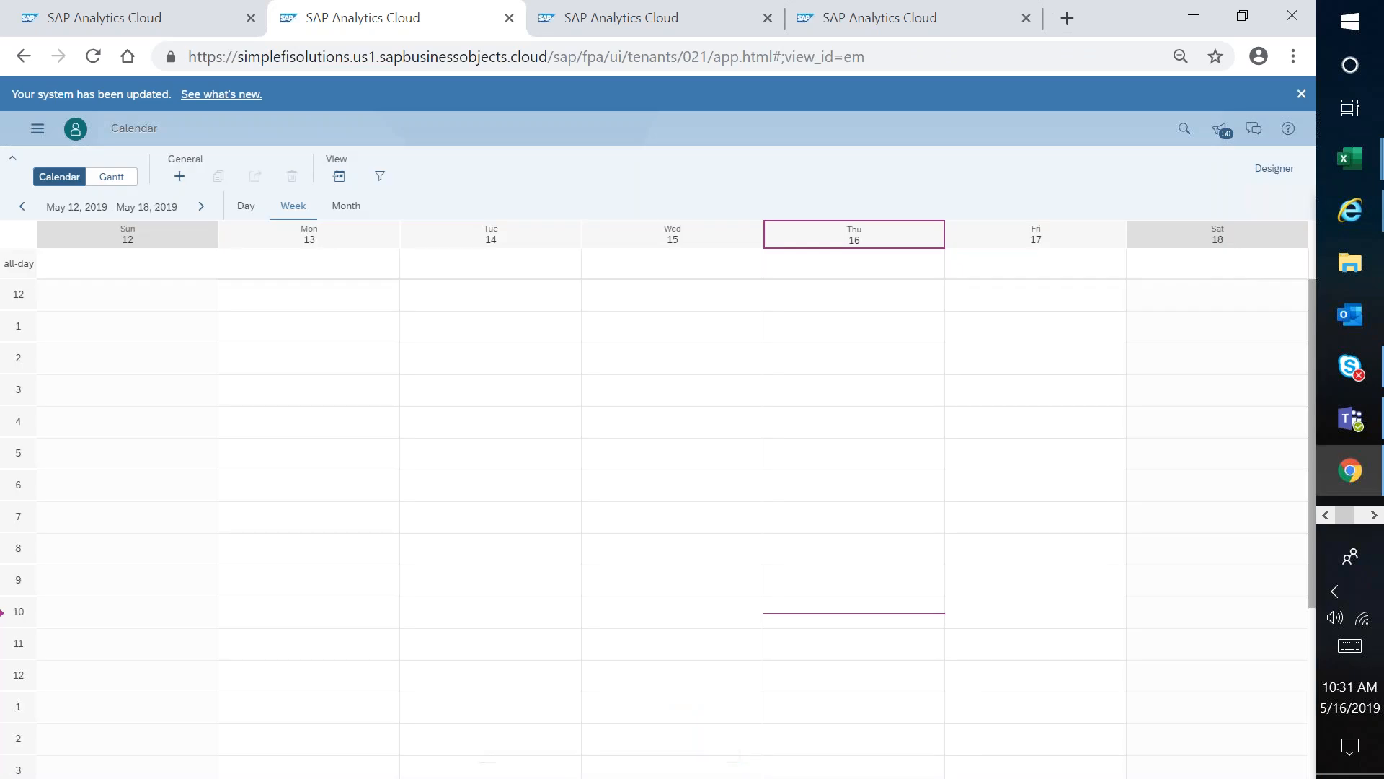
Step: Show the calendar by month, go back to March 2019 and view the Sales Planning task's details
left_click(23, 207)
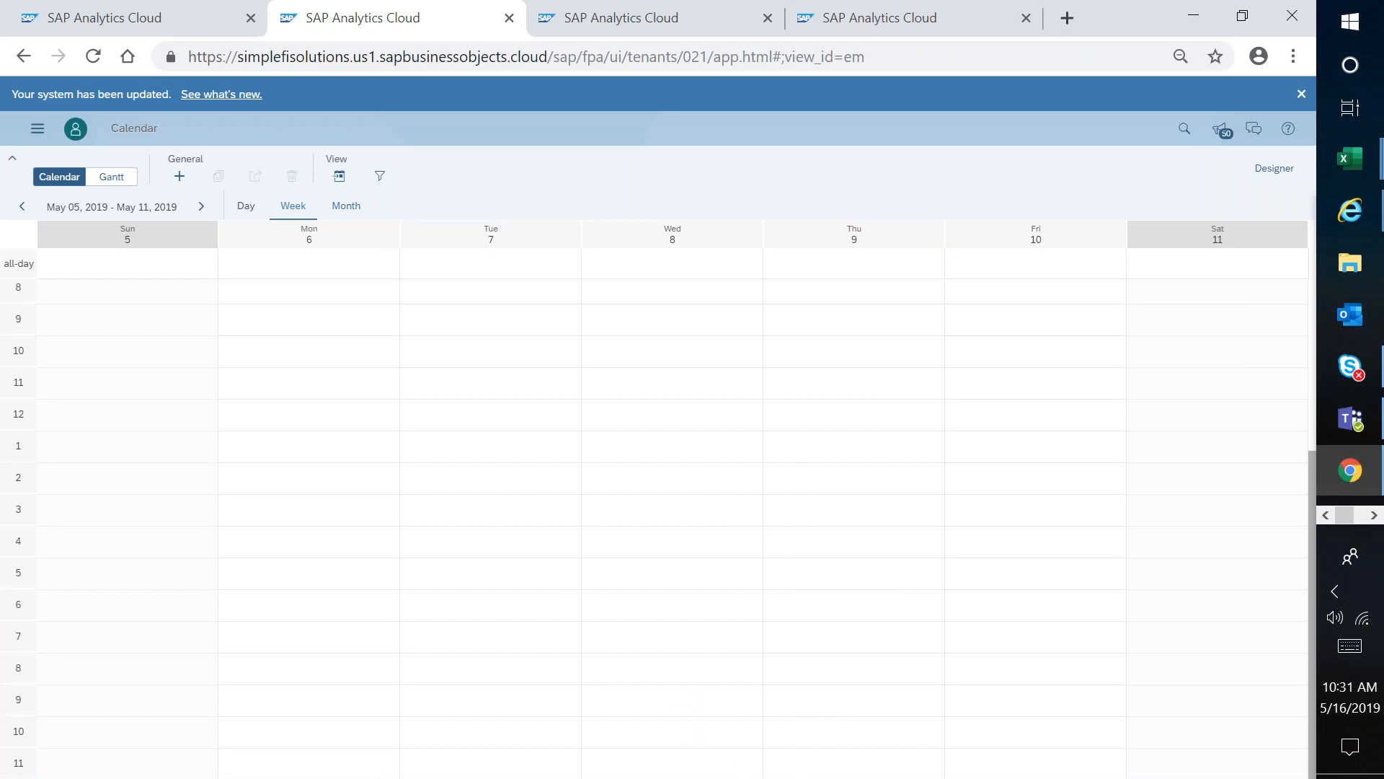
left_click(347, 209)
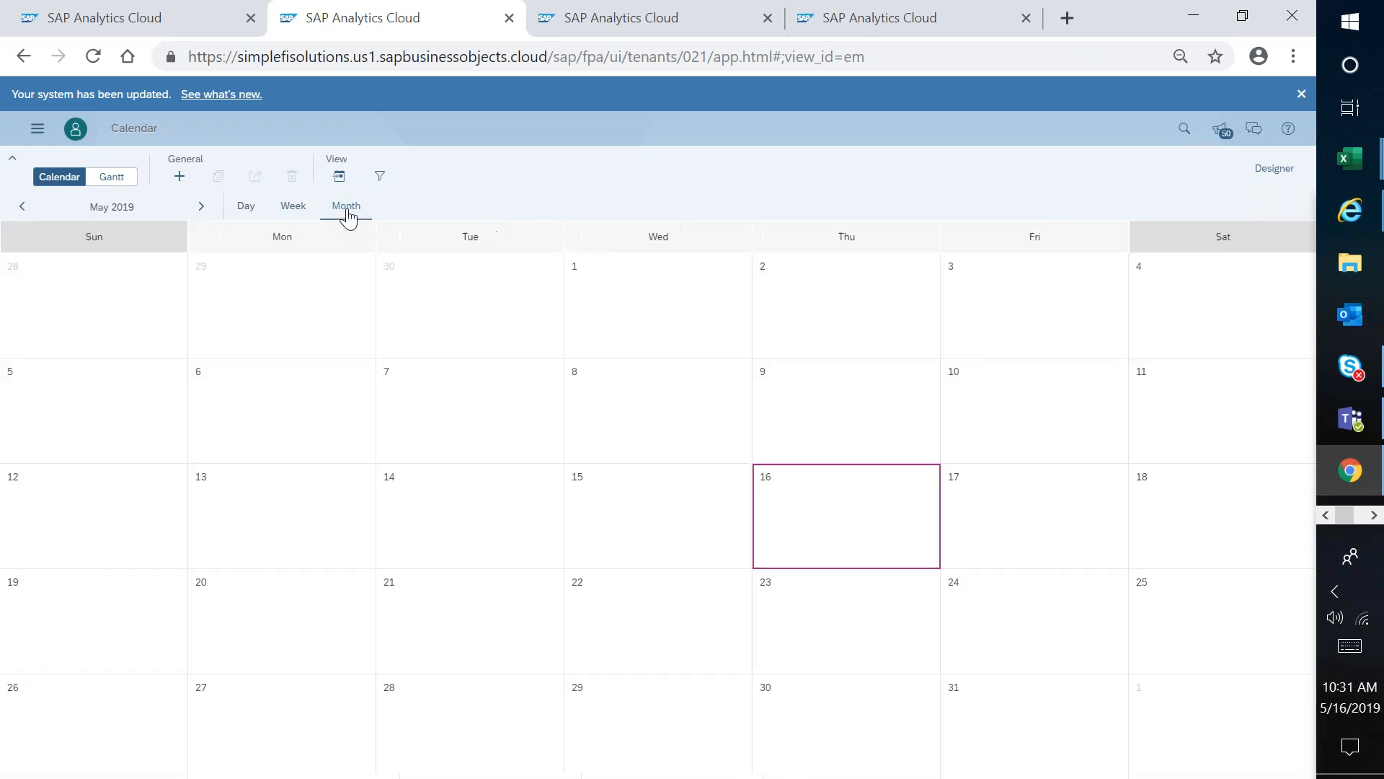
left_click(23, 210)
left_click(23, 211)
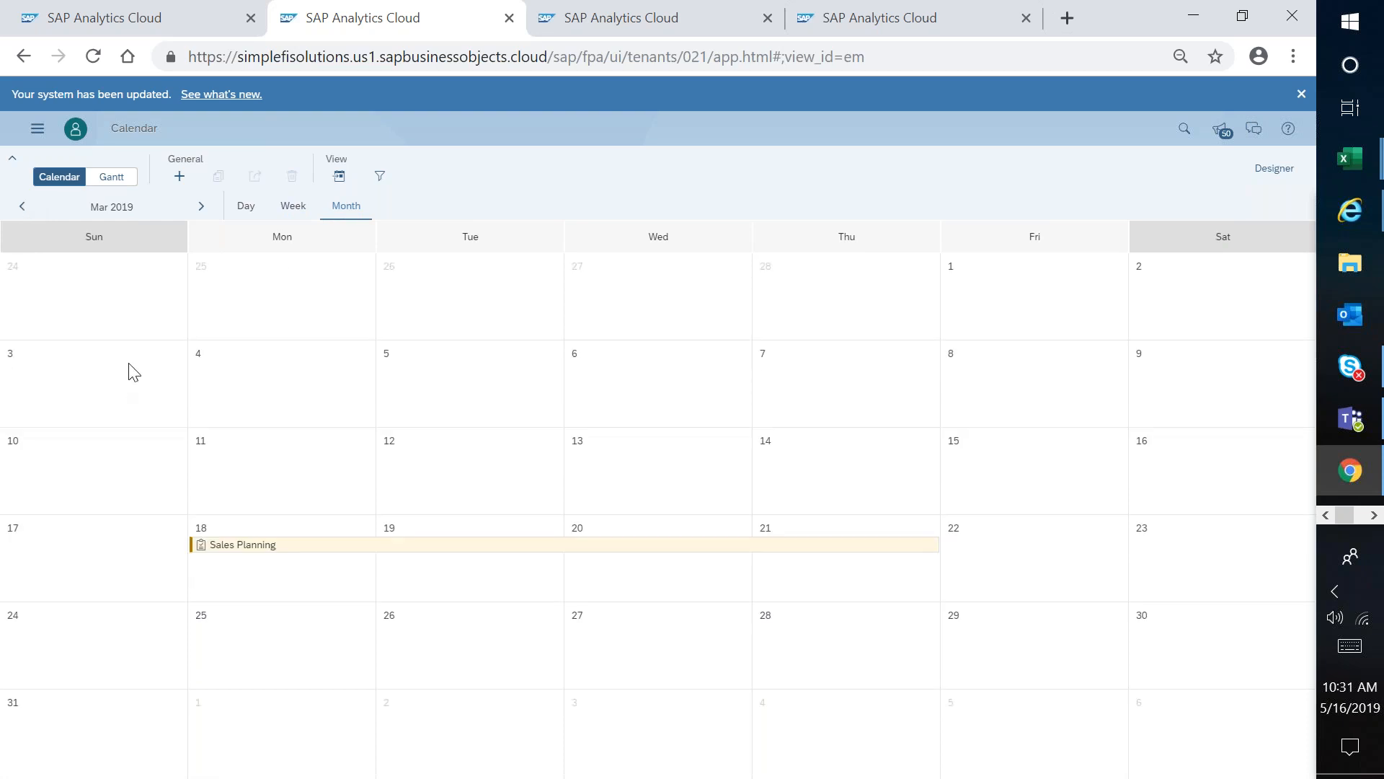
left_click(245, 545)
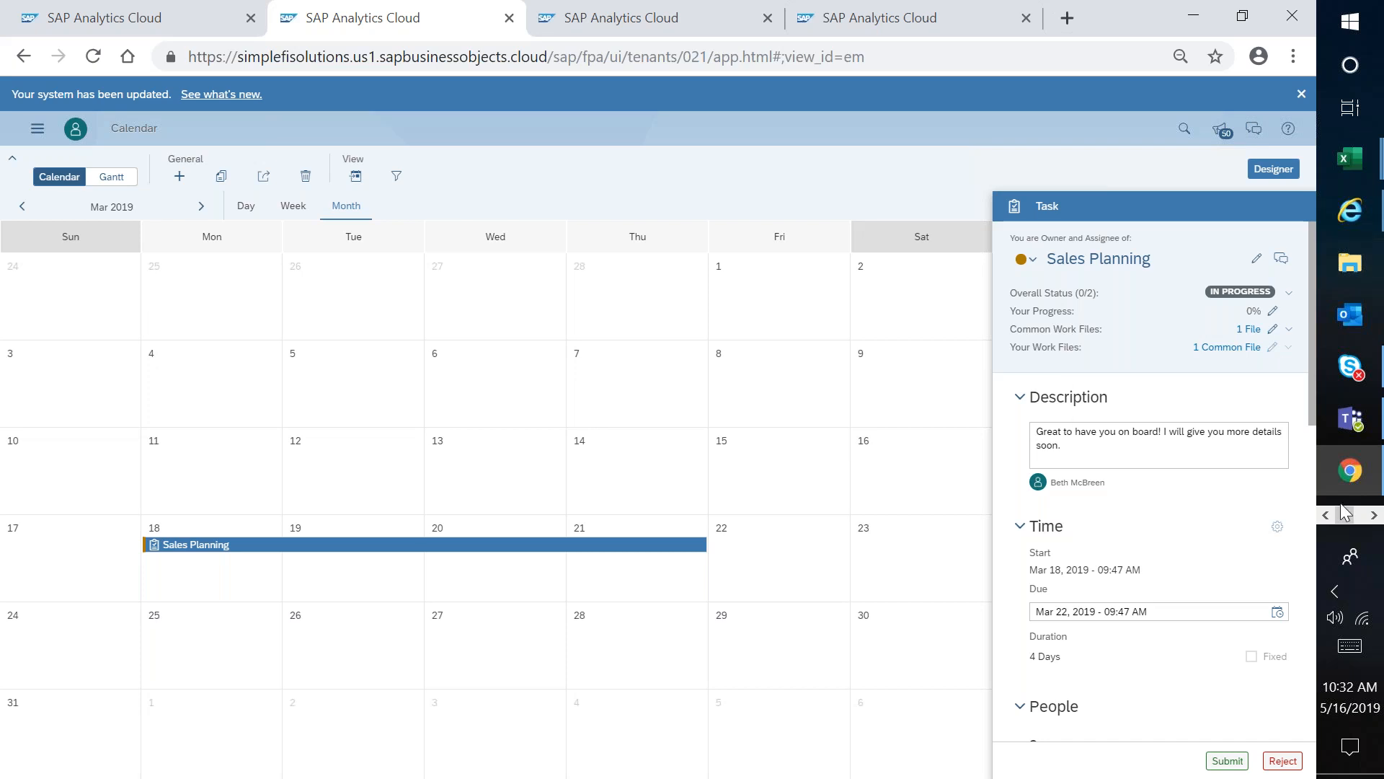
Step: Switch to the End to End Planning_condensed.pptx presentation in PowerPoint and show slide 25, the closing questions slide
left_click(1370, 514)
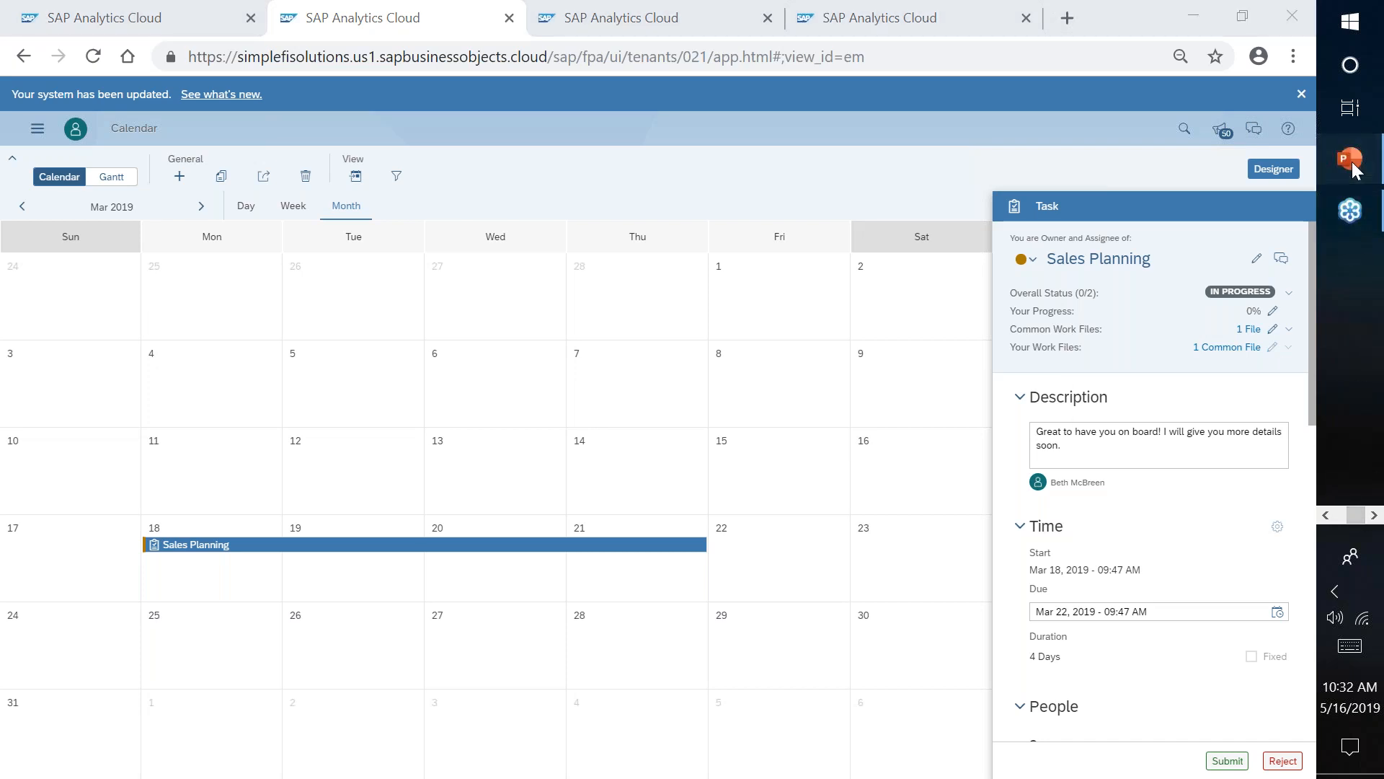
left_click(1352, 164)
left_click(427, 655)
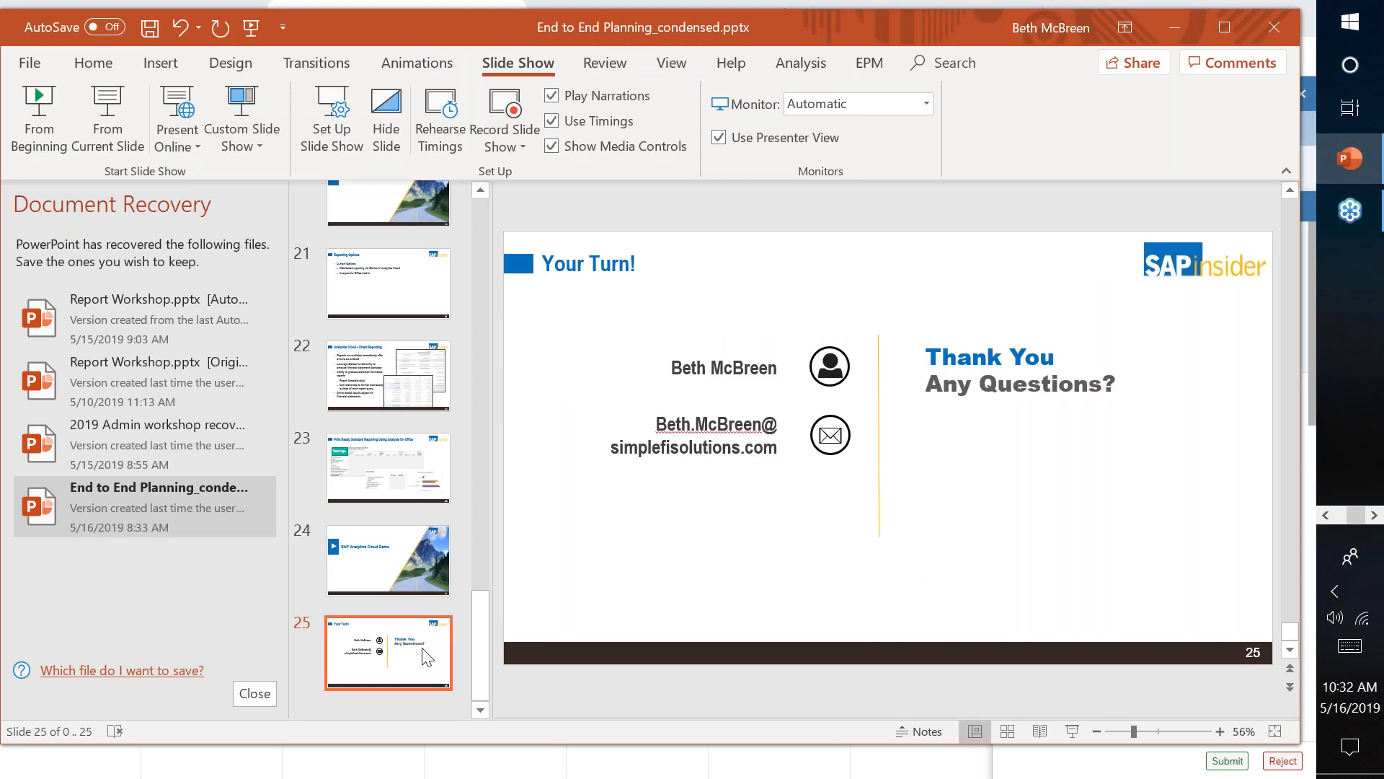